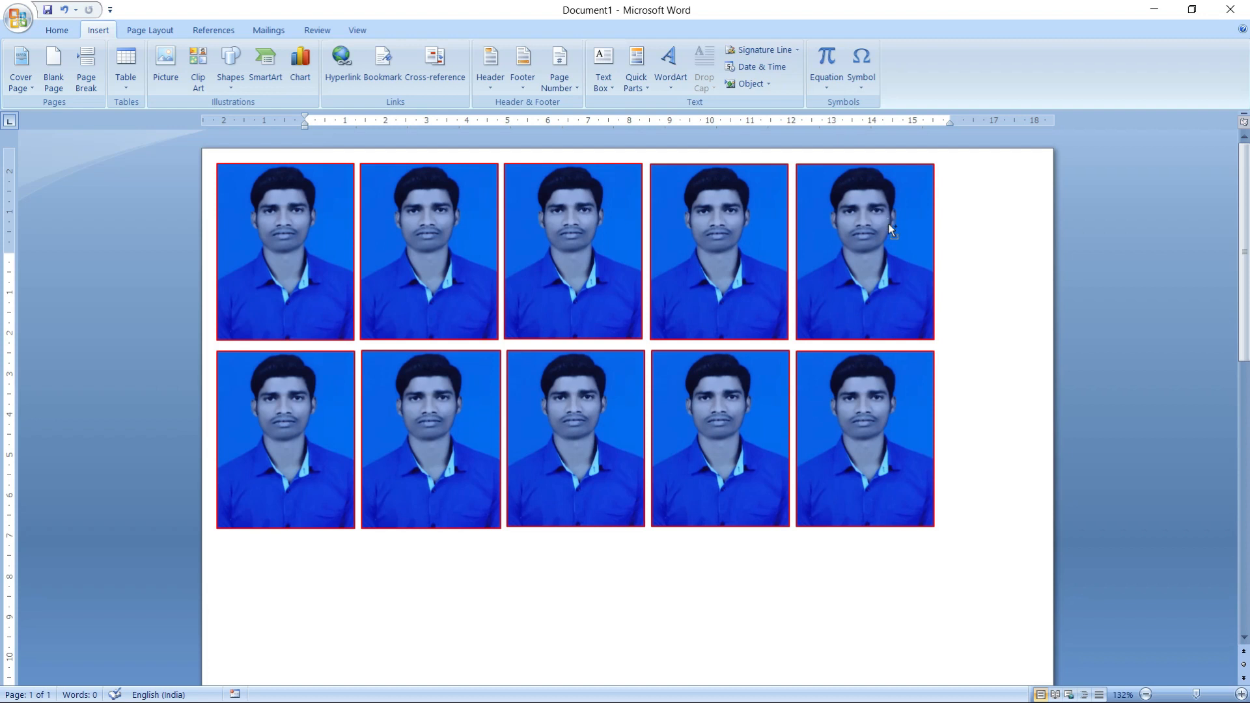
# Create a new blank document and insert the picture IMG_20210309_202327 from the Desktop folder.
pyautogui.hotkey('ctrl', 'n')
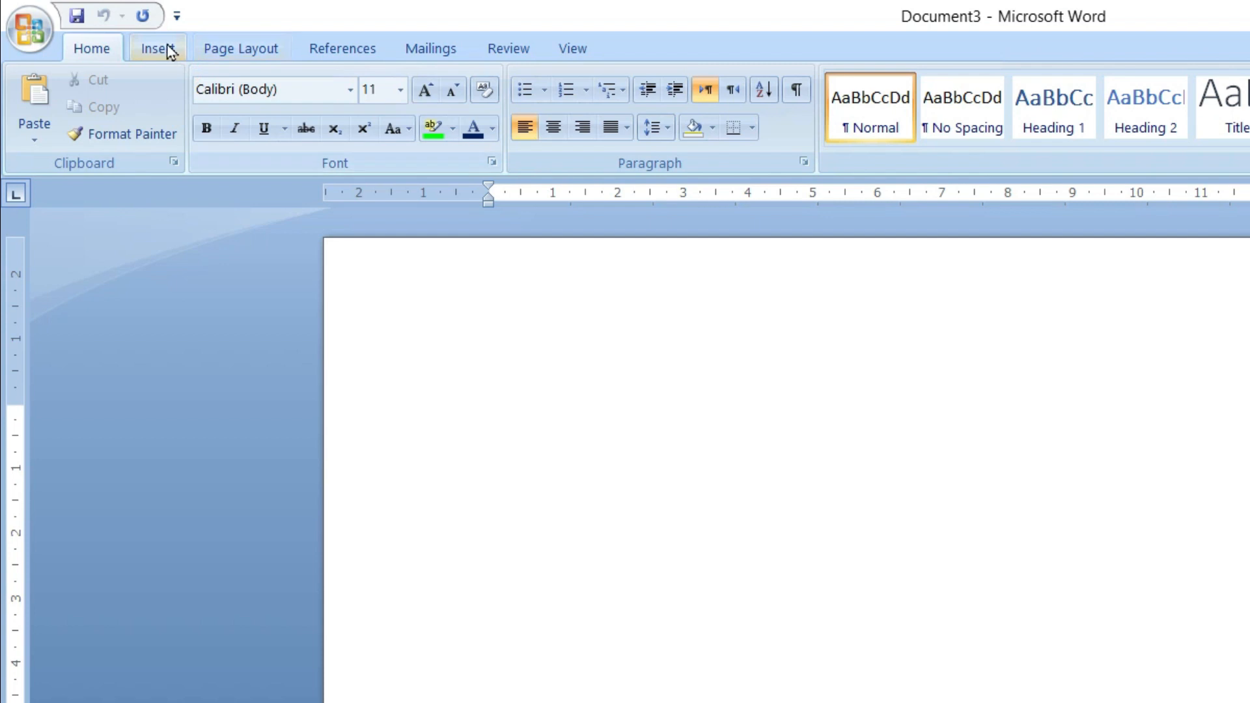
pyautogui.click(102, 31)
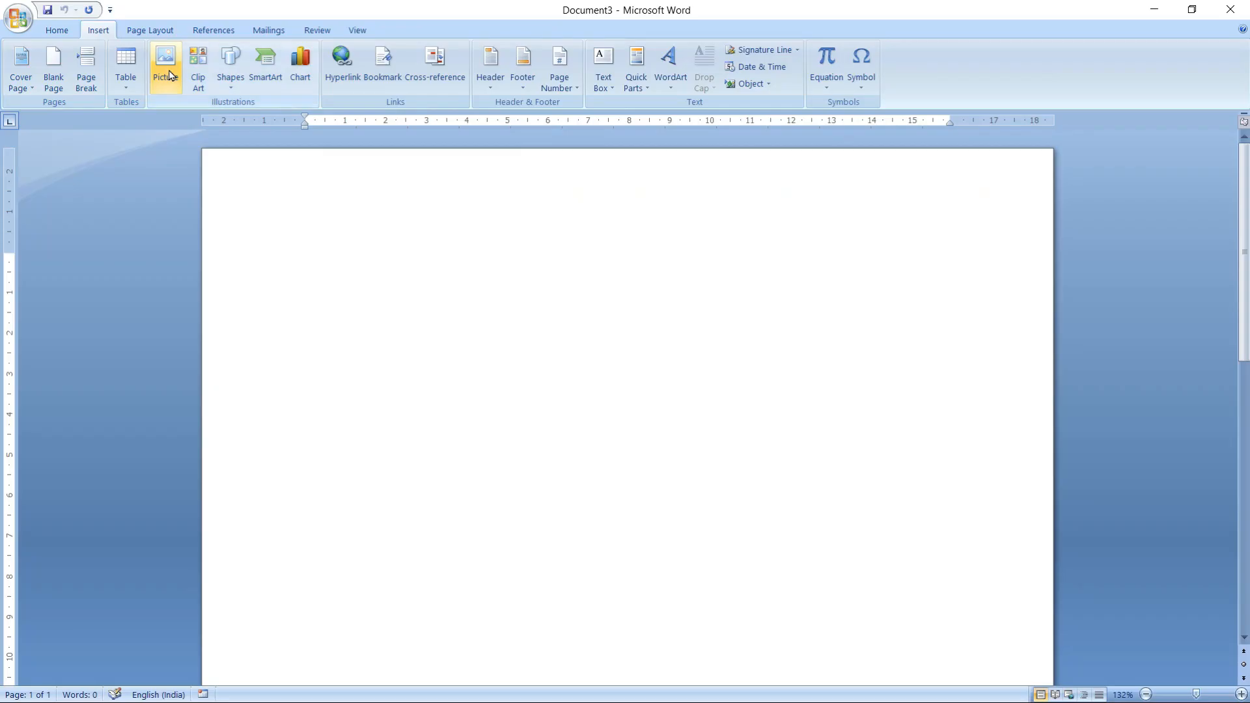
pyautogui.click(265, 104)
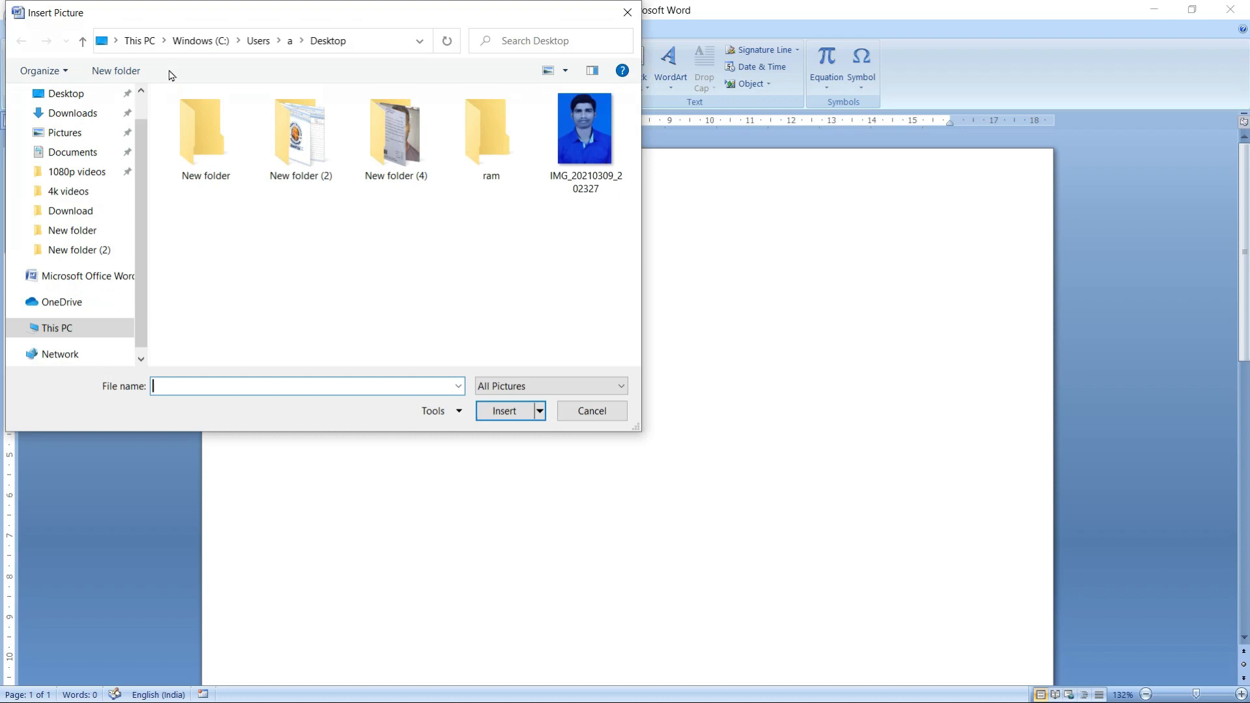
pyautogui.click(588, 150)
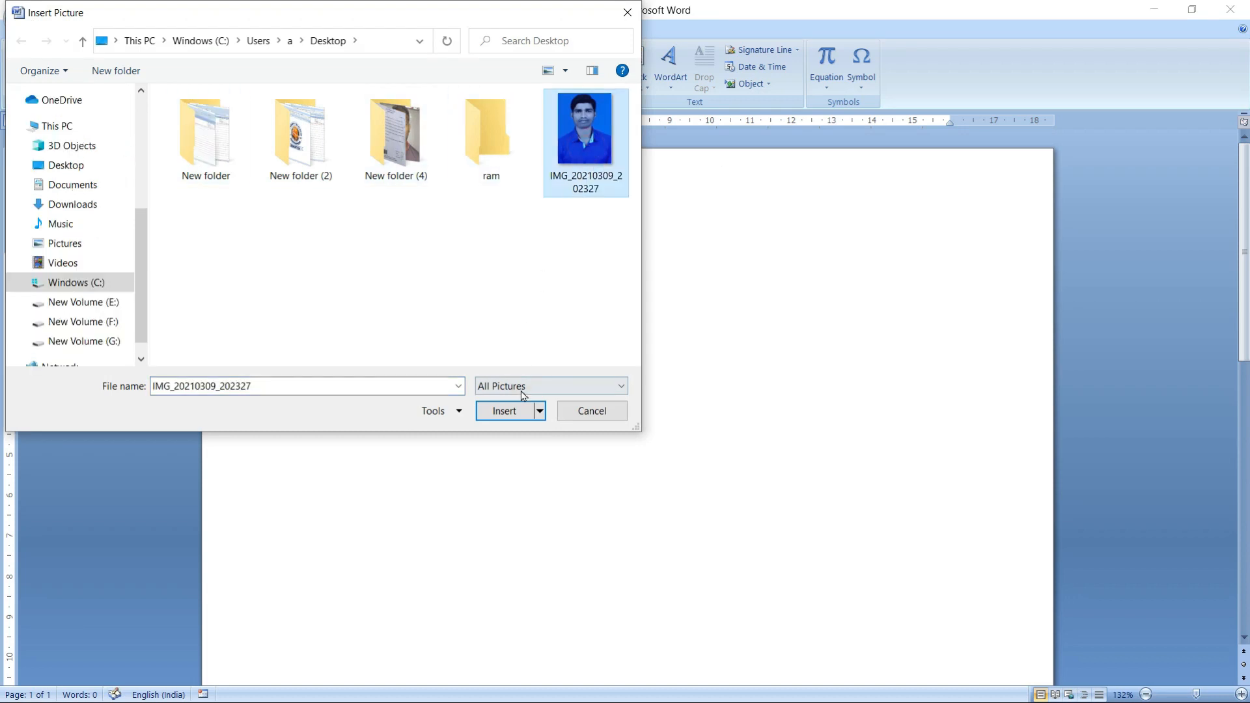
pyautogui.click(507, 411)
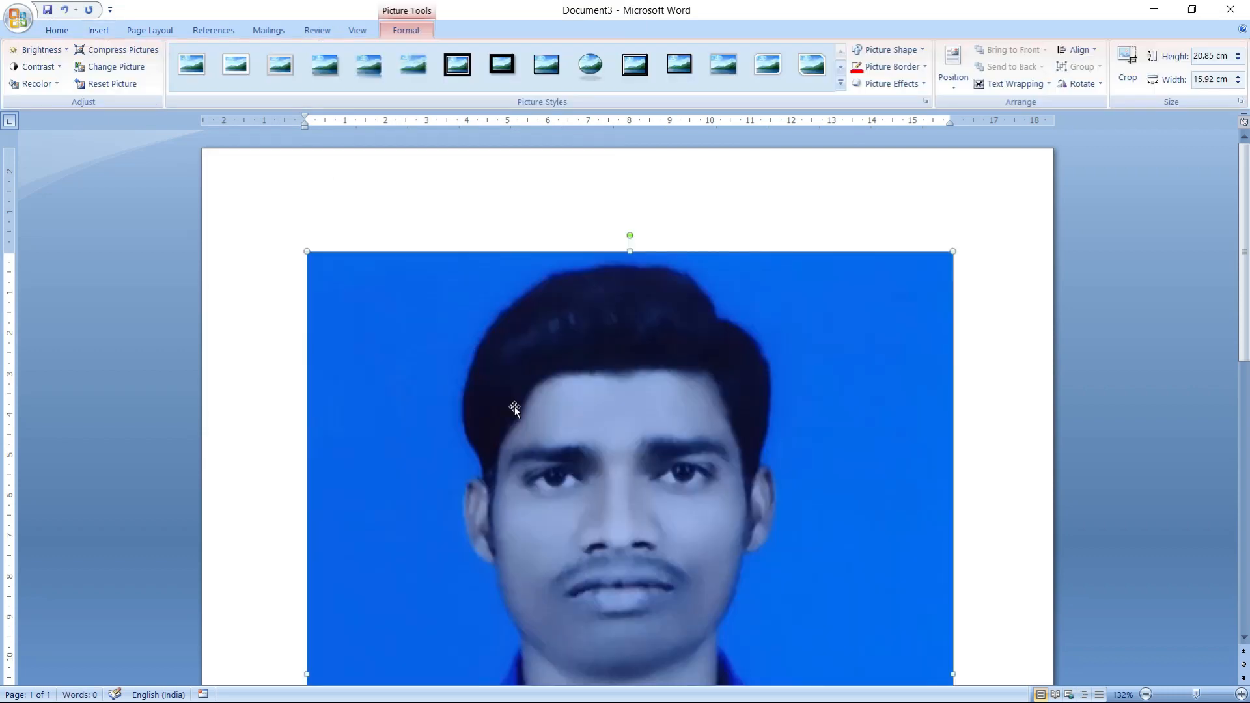
# Look over the inserted photo from its upper edge to its lower edge on the page.
pyautogui.scroll(-5, 532, 412)
pyautogui.scroll(5, 531, 412)
pyautogui.scroll(-2, 534, 413)
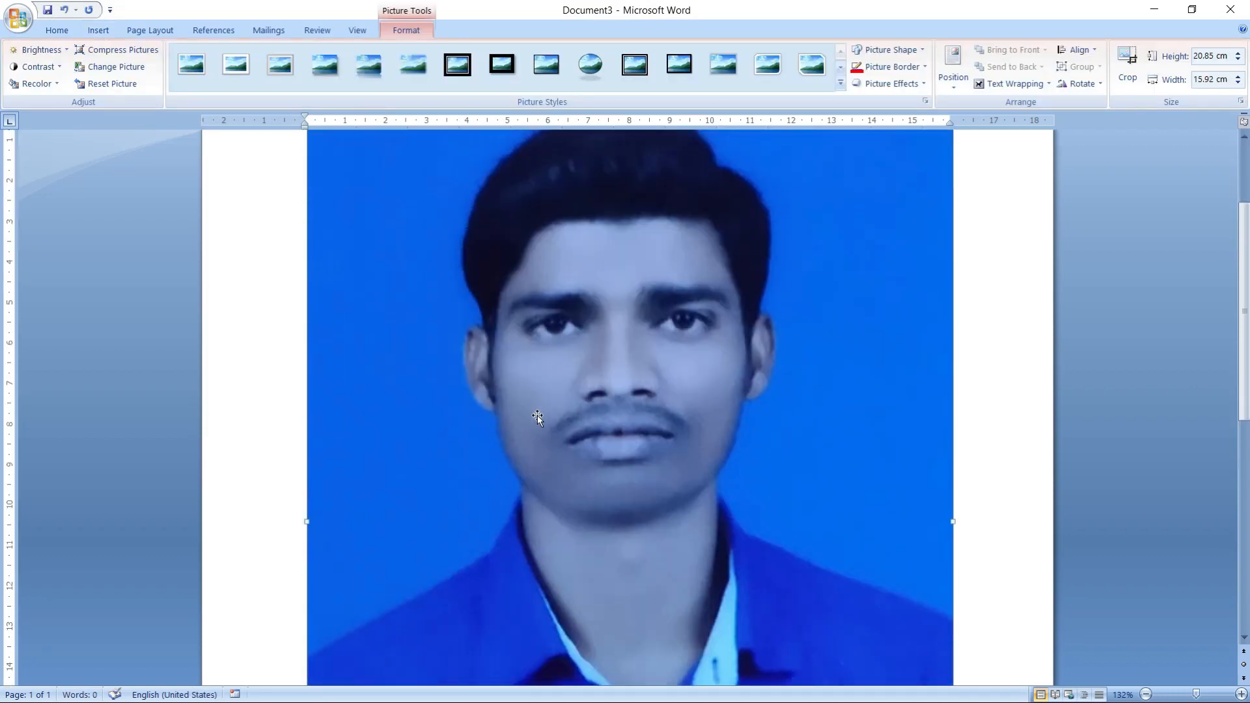
pyautogui.scroll(-5, 537, 416)
pyautogui.scroll(10, 537, 415)
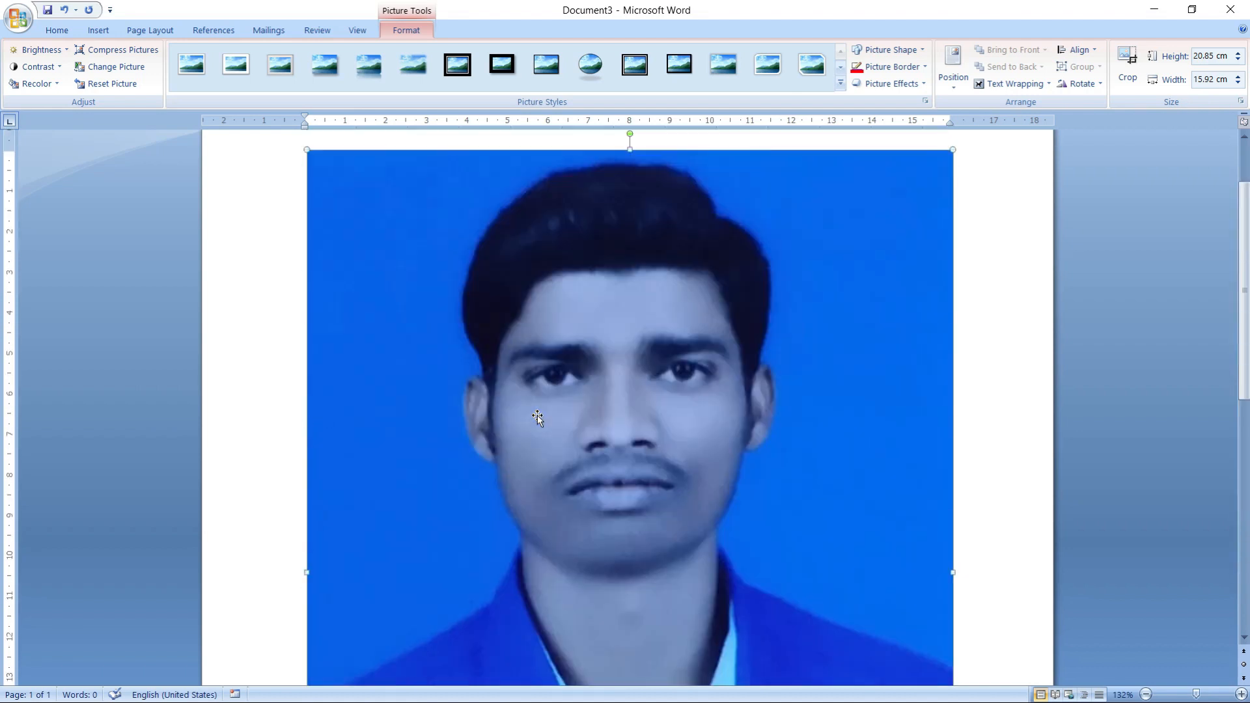
pyautogui.scroll(-5, 538, 416)
pyautogui.scroll(-5, 537, 416)
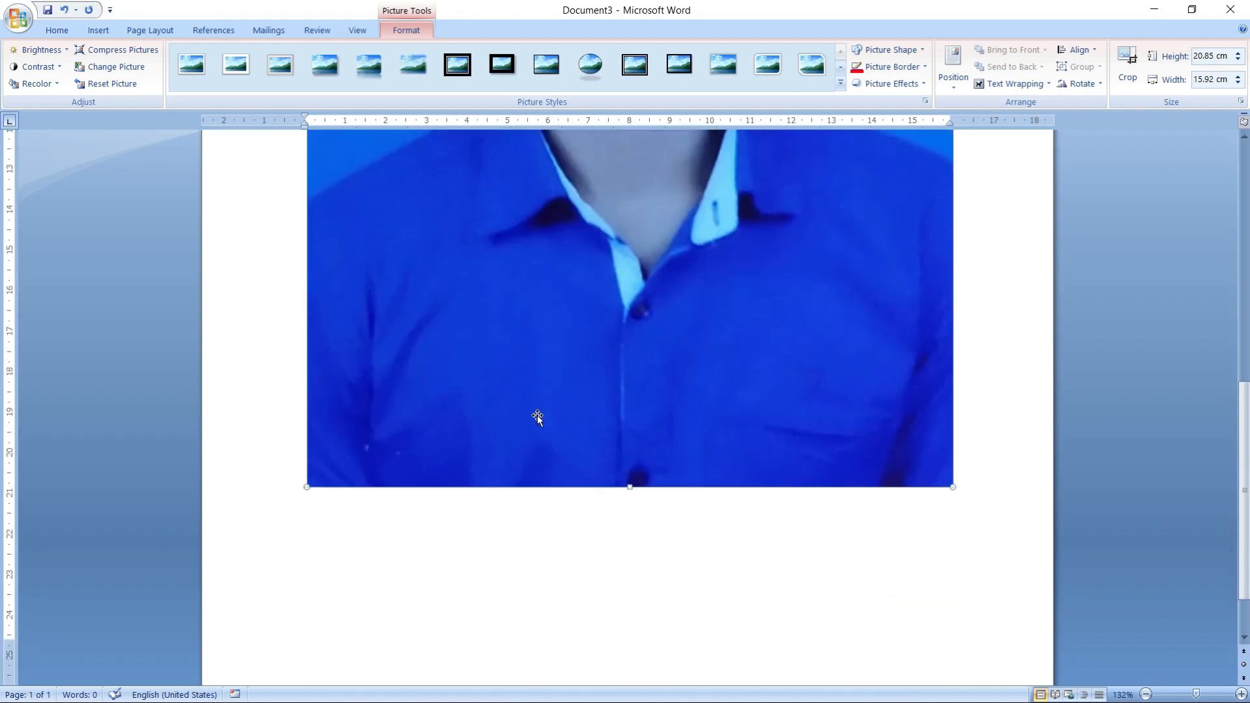
pyautogui.scroll(5, 537, 416)
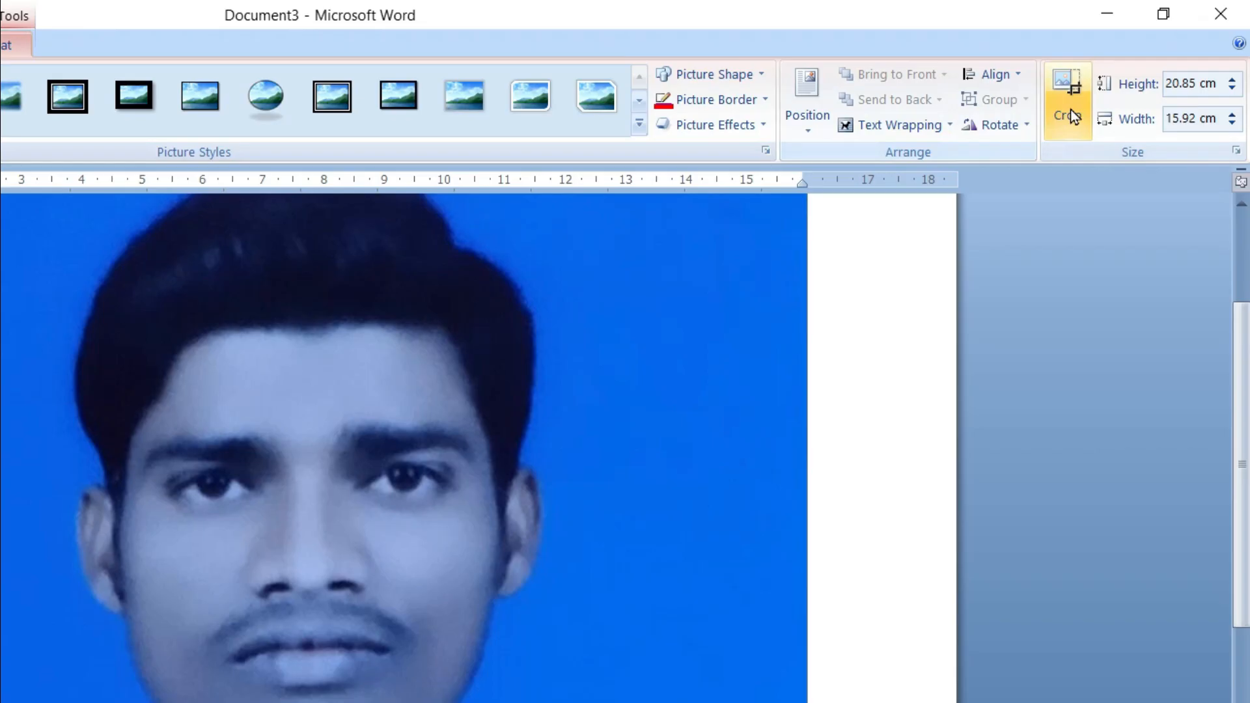
# Try cropping the photo from its two right-hand corners to about 16.93 cm high by 11.39 cm wide, and undo both crops.
pyautogui.click(1128, 61)
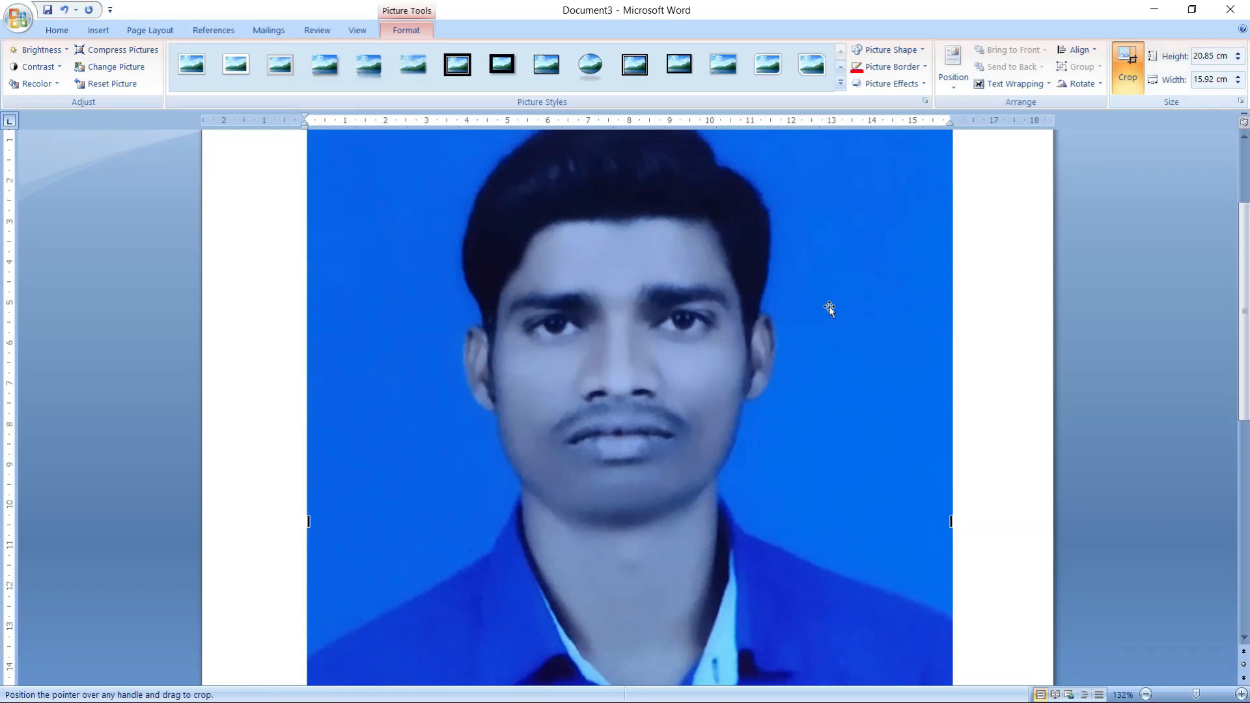
pyautogui.scroll(3, 830, 306)
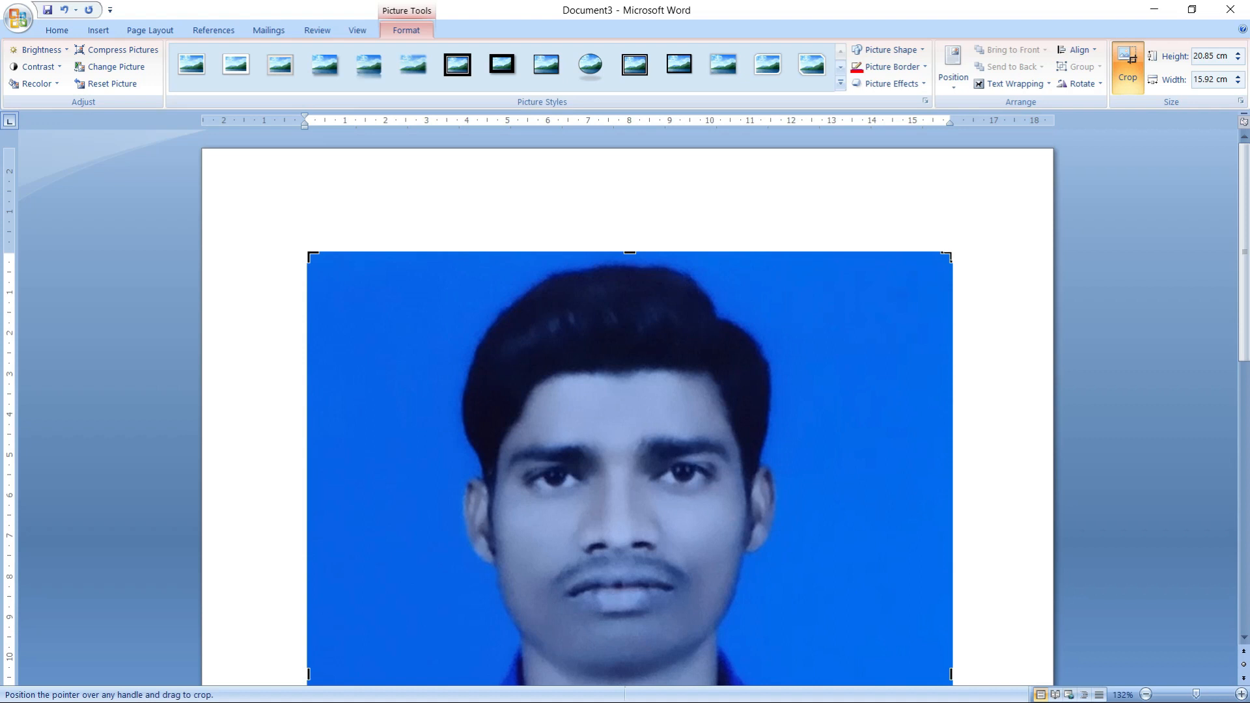
pyautogui.moveTo(948, 257); pyautogui.dragTo(822, 270)
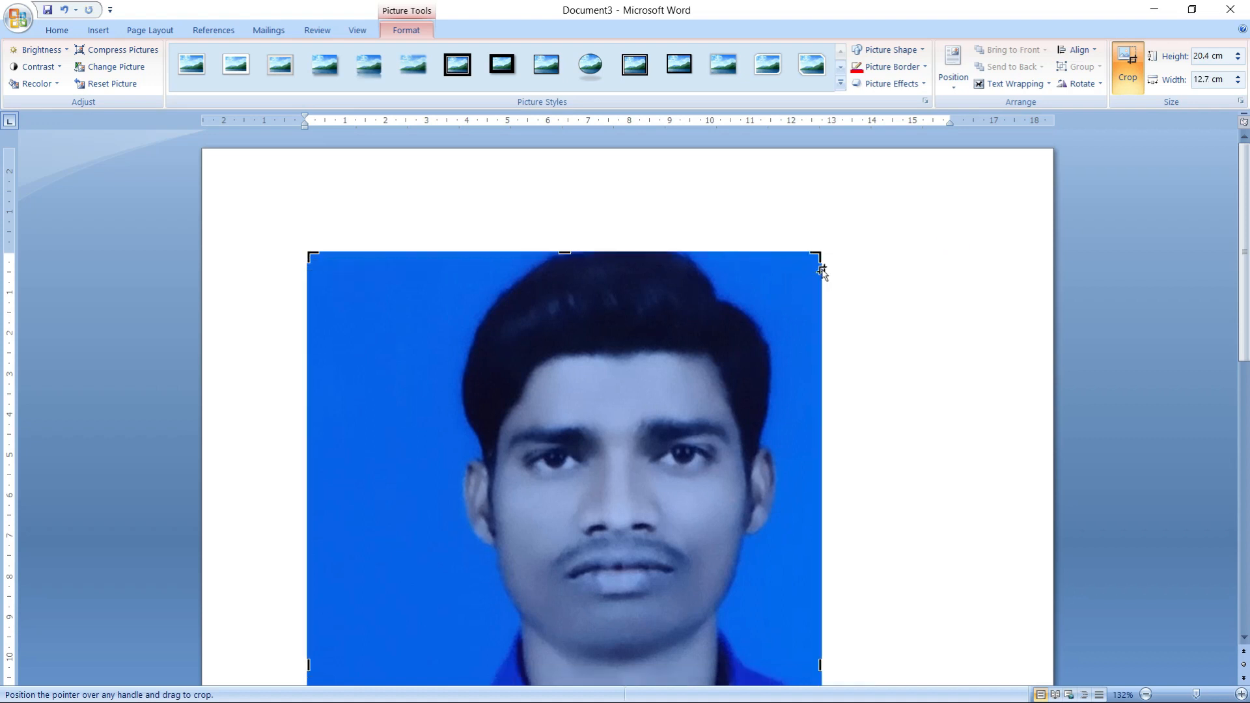
pyautogui.scroll(-7, 841, 335)
pyautogui.scroll(-3, 835, 368)
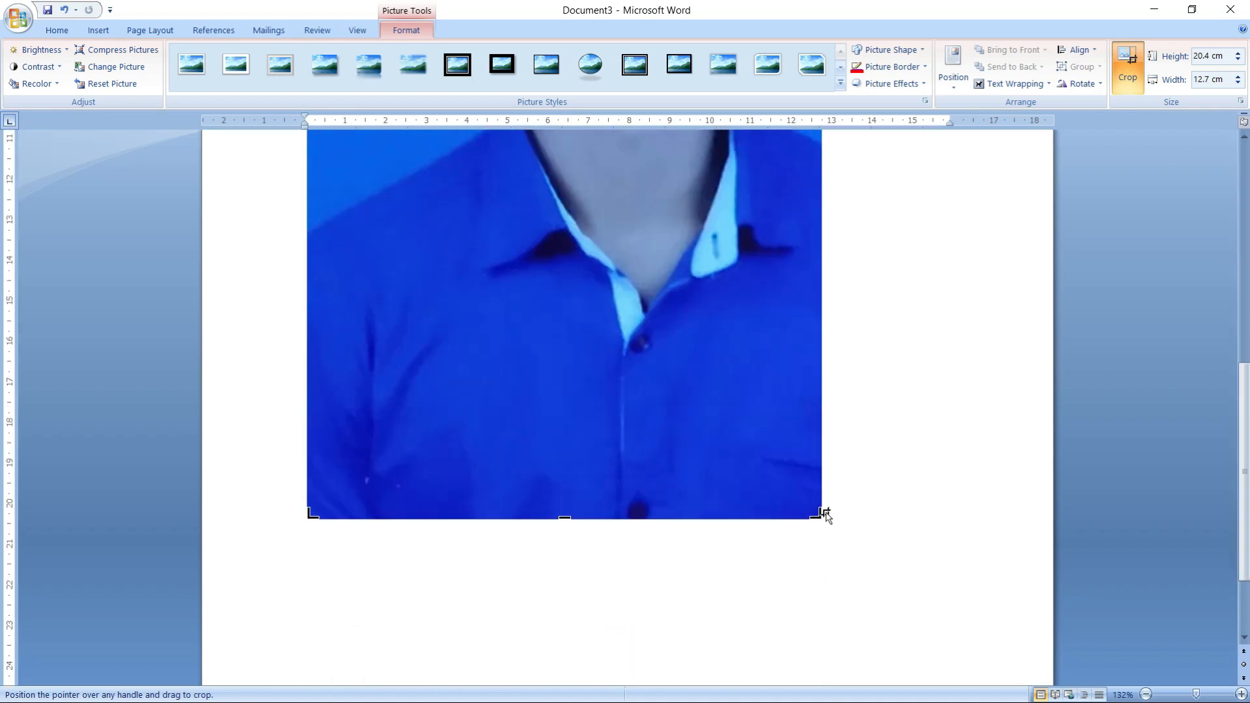
pyautogui.moveTo(819, 514); pyautogui.dragTo(768, 374)
pyautogui.scroll(9, 766, 386)
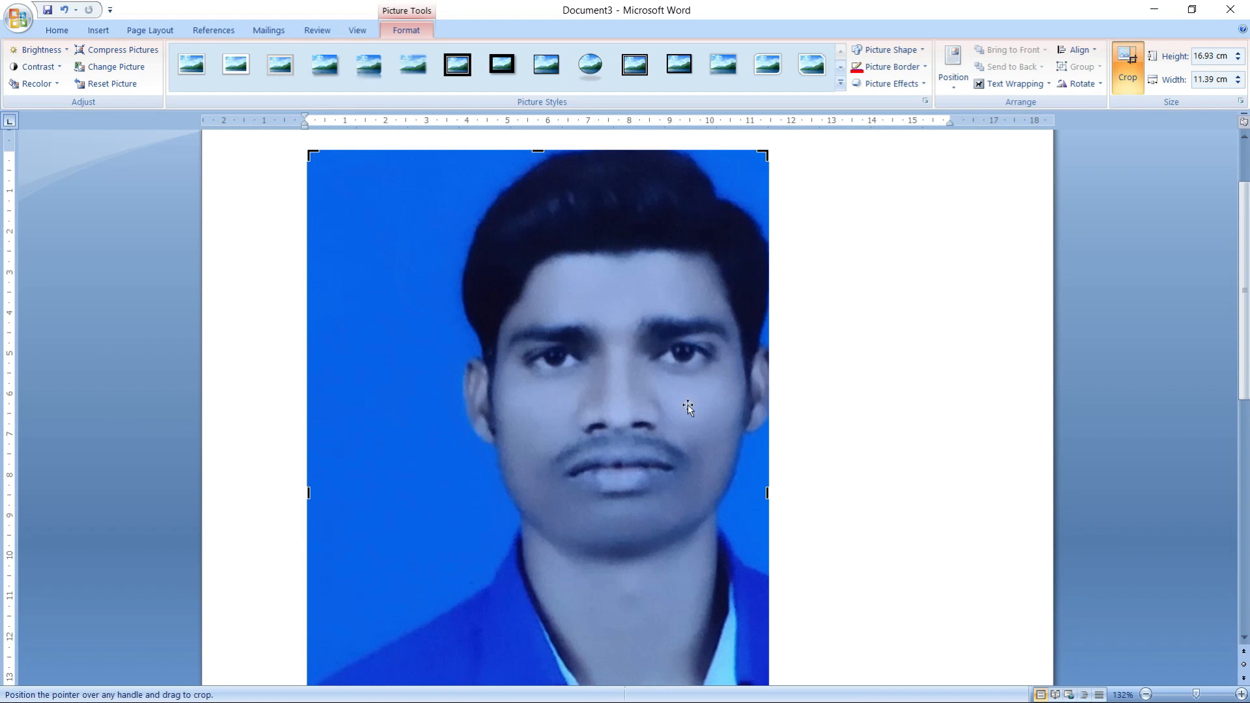
pyautogui.hotkey('ctrl', 'z')
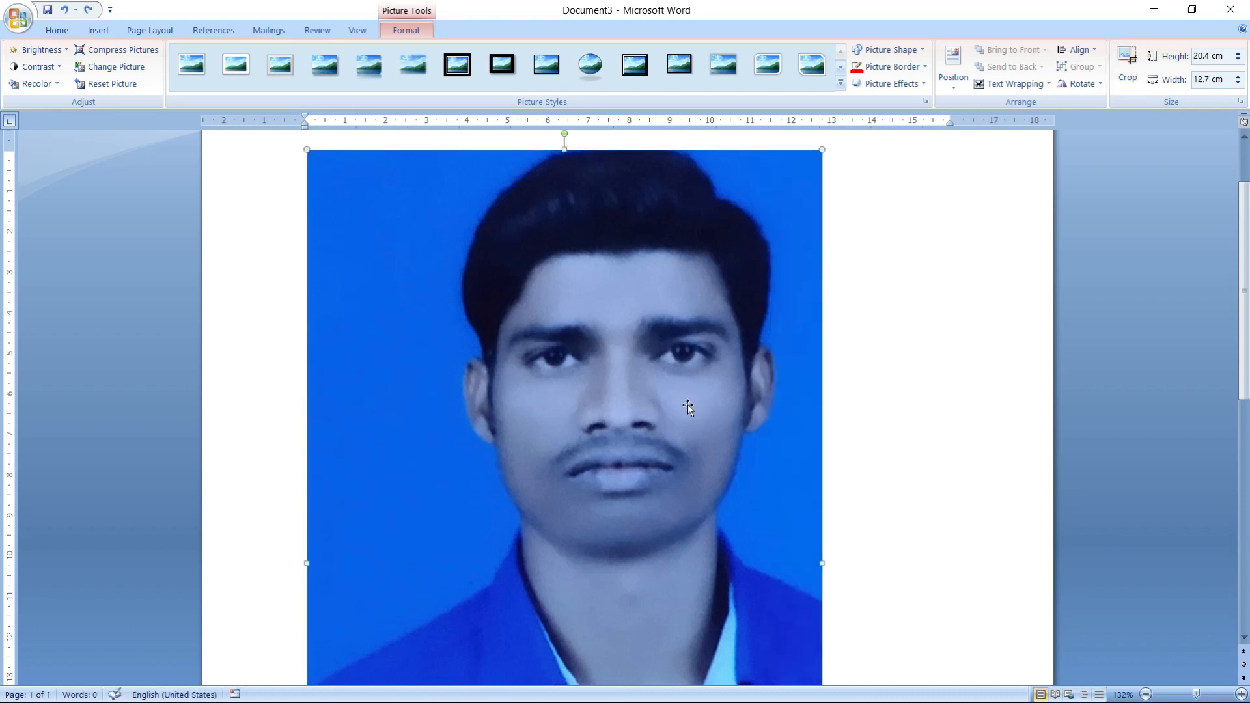
pyautogui.hotkey('ctrl', 'z')
# Scale the photo down proportionally to passport size, about 4.23 cm high by 3.23 cm wide.
pyautogui.scroll(-10, 684, 400)
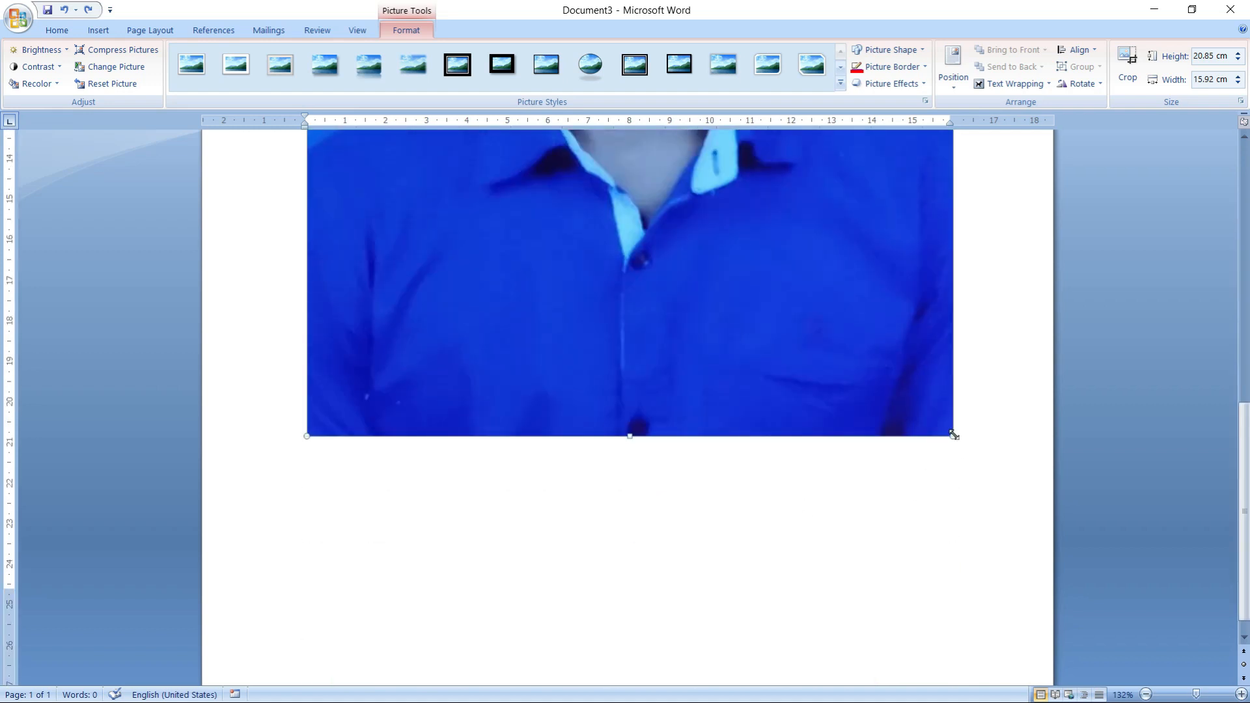
pyautogui.scroll(12, 801, 460)
pyautogui.scroll(-5, 761, 455)
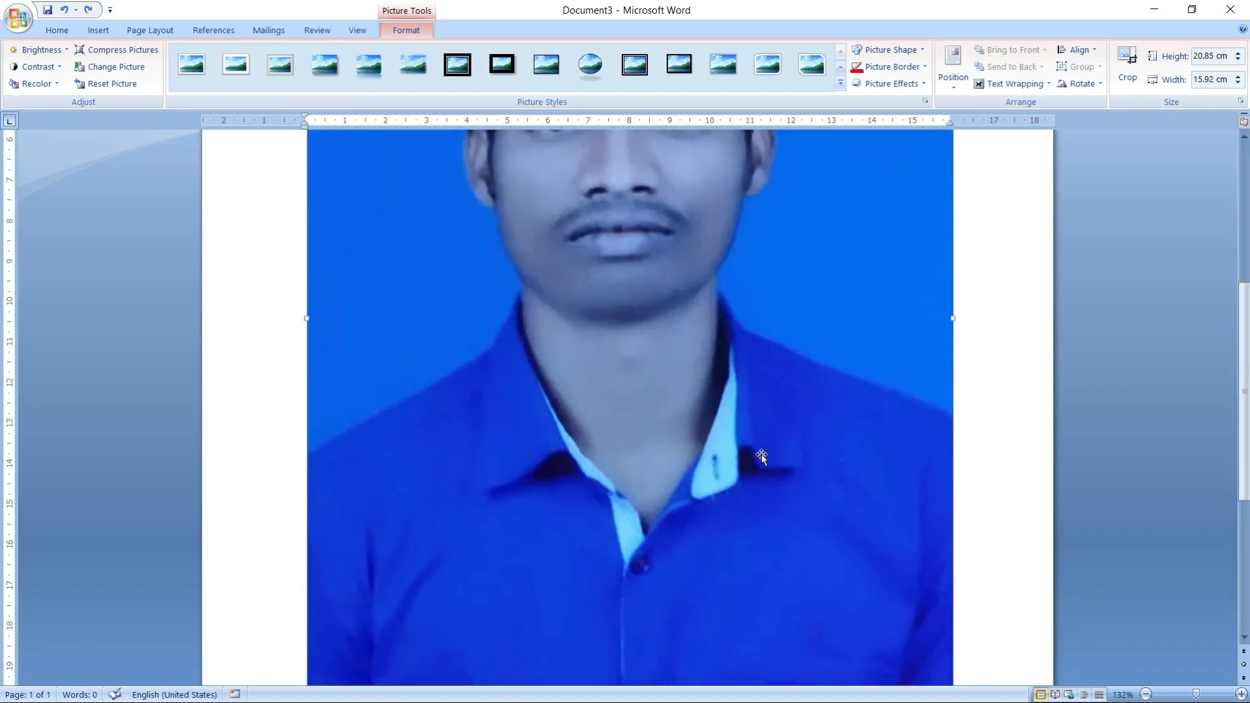
pyautogui.scroll(-5, 760, 455)
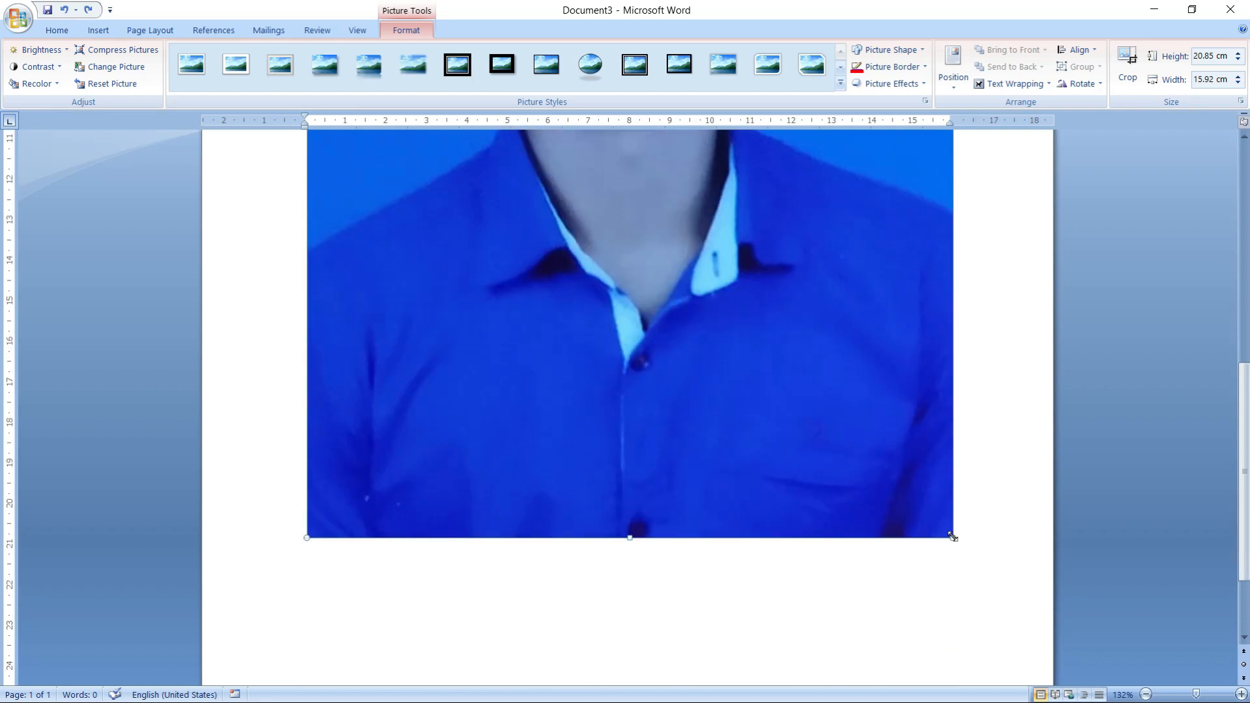
pyautogui.moveTo(953, 536); pyautogui.dragTo(596, 290)
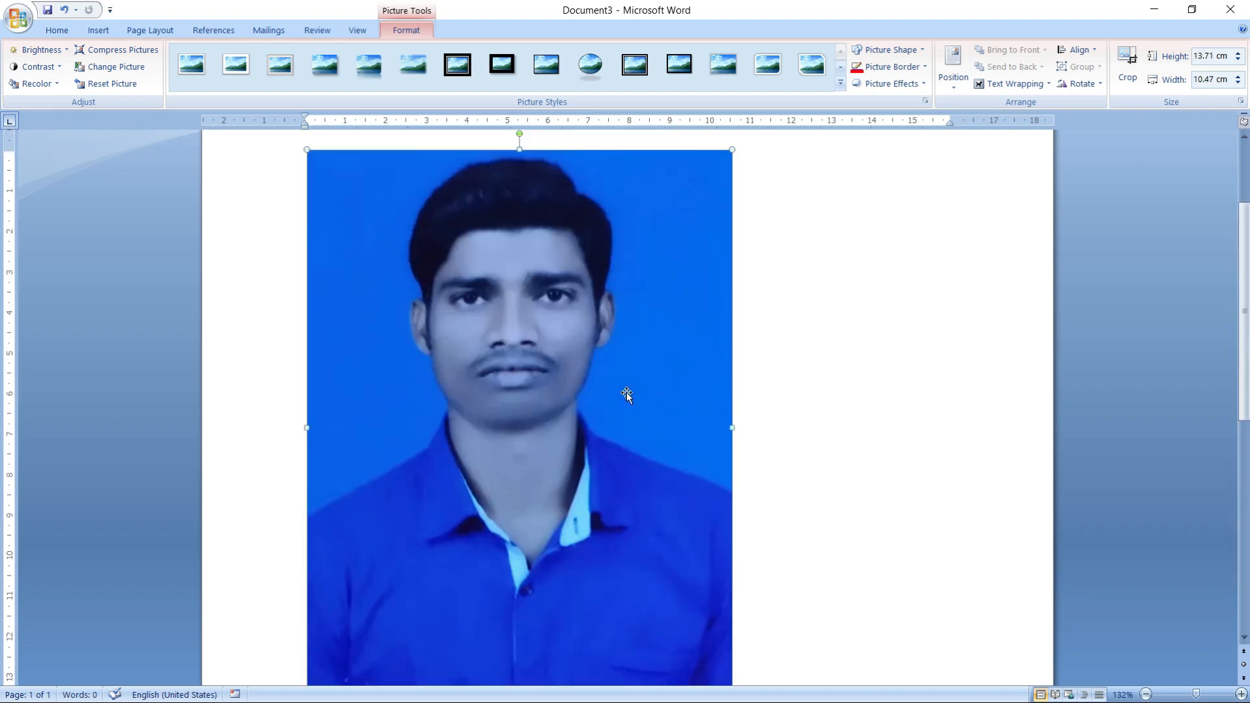
pyautogui.scroll(-1, 638, 410)
pyautogui.moveTo(734, 604); pyautogui.dragTo(531, 266)
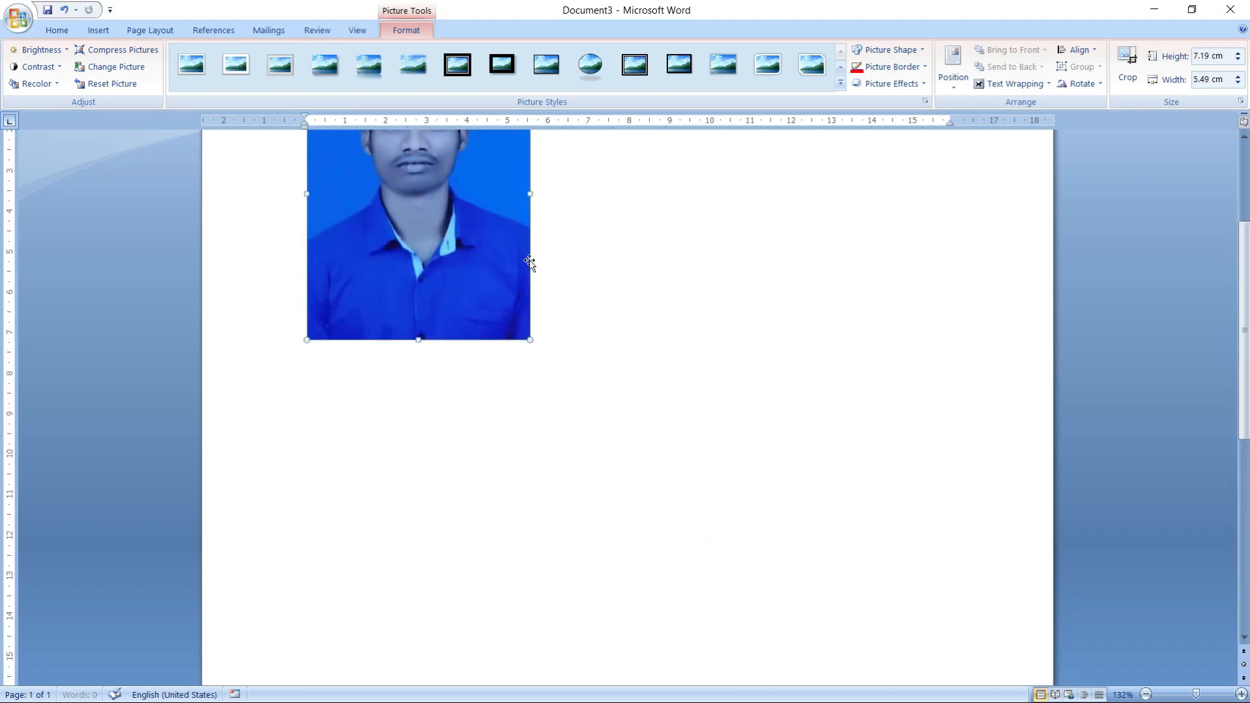
pyautogui.scroll(-1, 547, 319)
pyautogui.moveTo(530, 494); pyautogui.dragTo(443, 311)
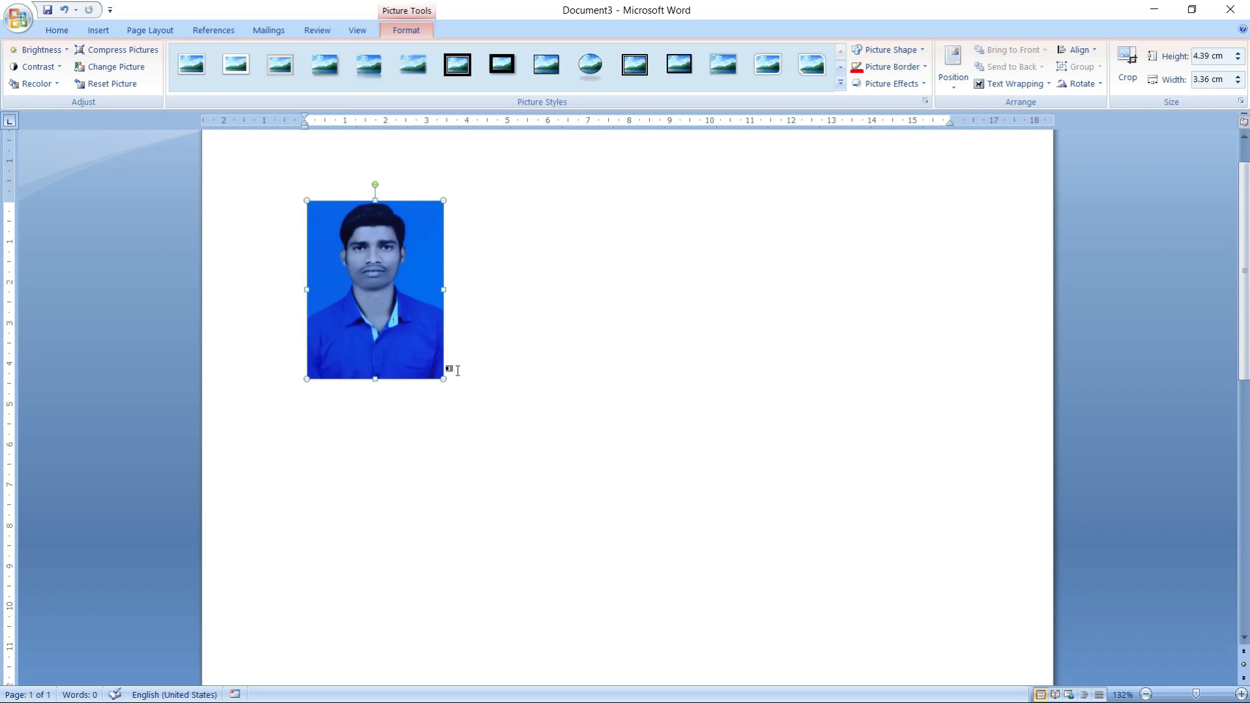
pyautogui.moveTo(443, 382); pyautogui.dragTo(439, 384)
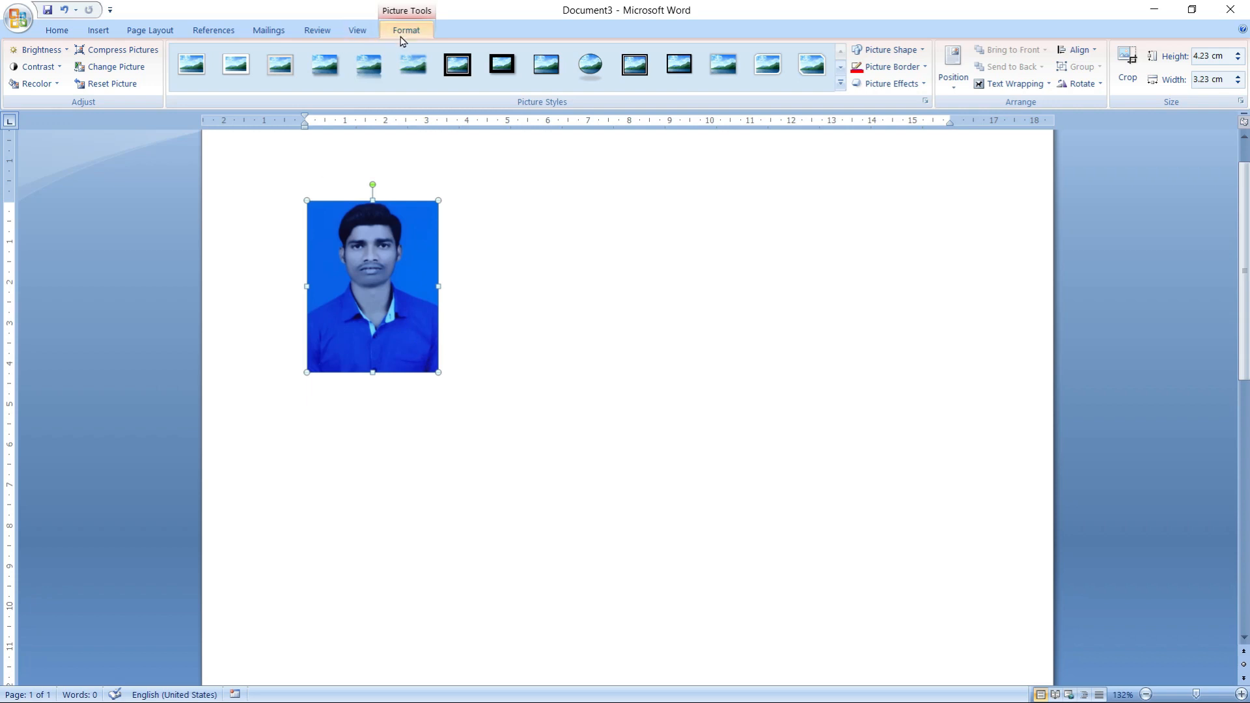
# Give the photo a red picture border with a weight of 1½ pt.
pyautogui.click(895, 68)
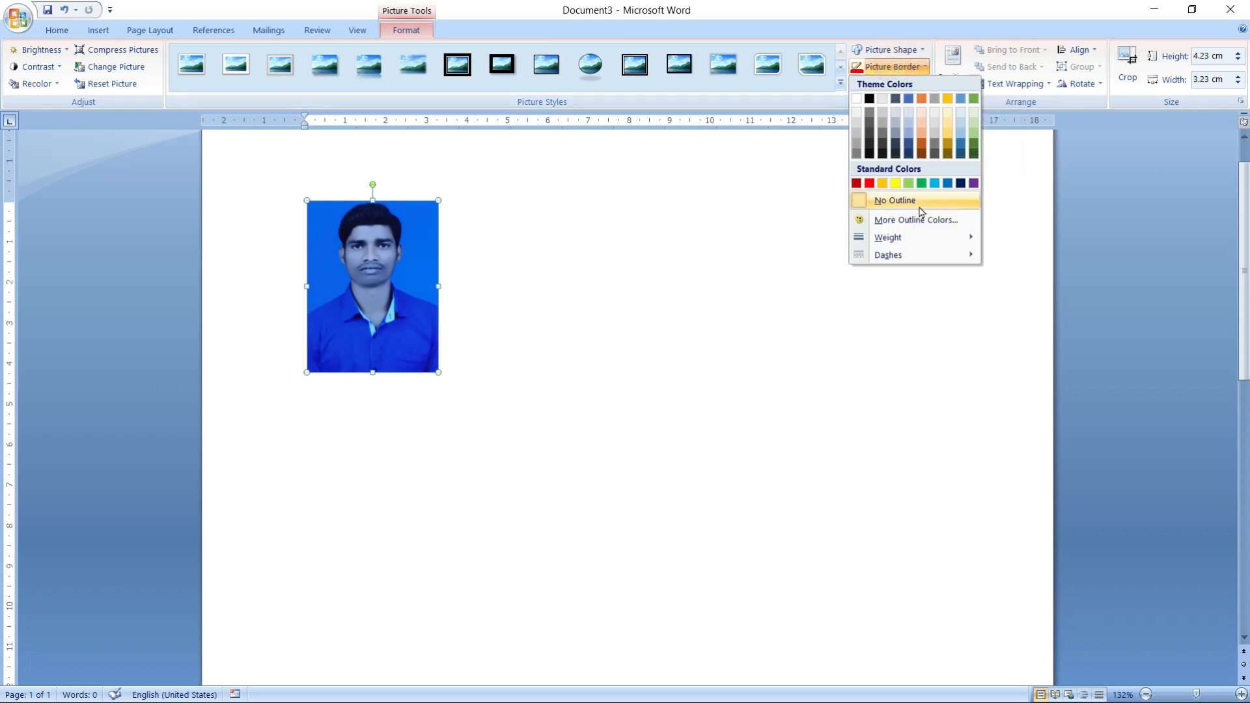
pyautogui.moveTo(921, 239)
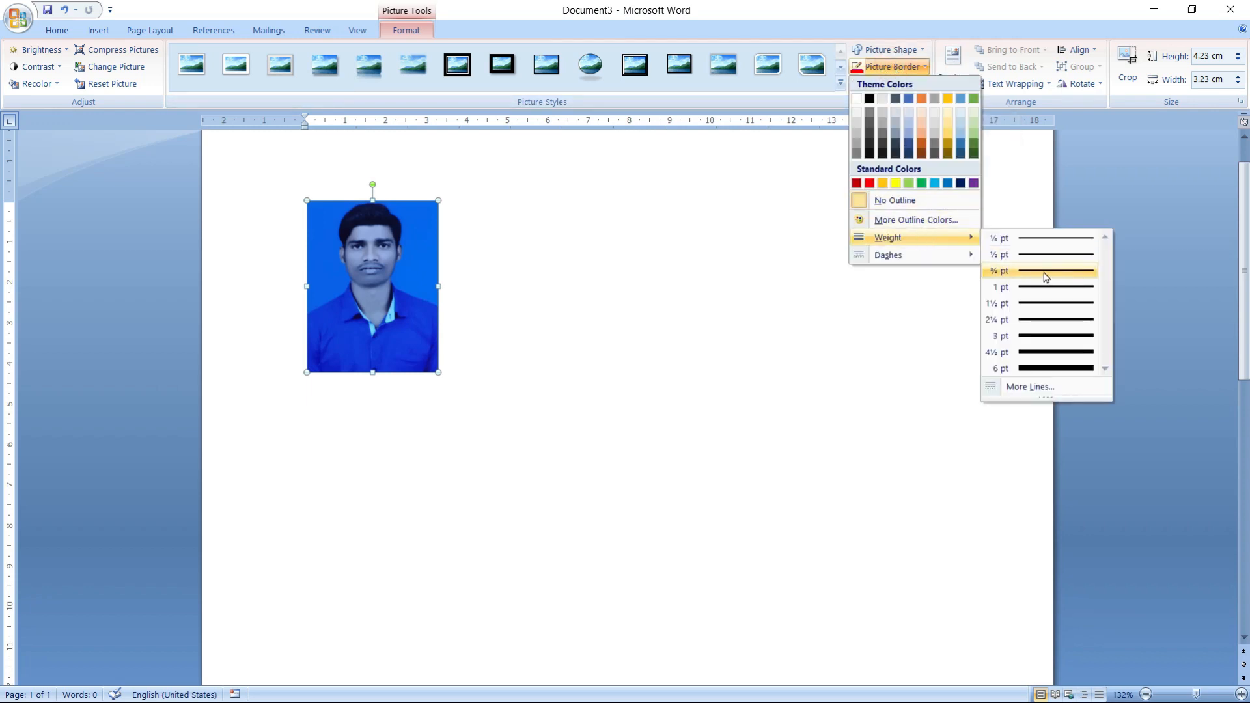
pyautogui.click(1061, 302)
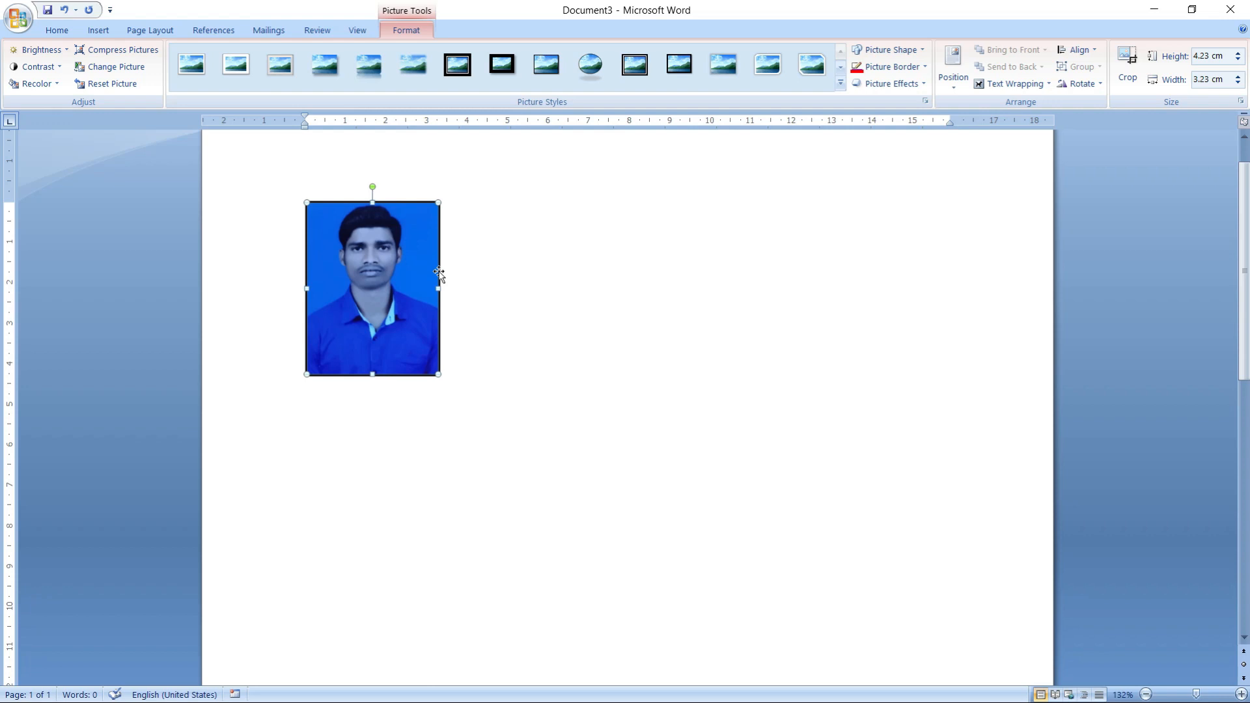
pyautogui.click(887, 67)
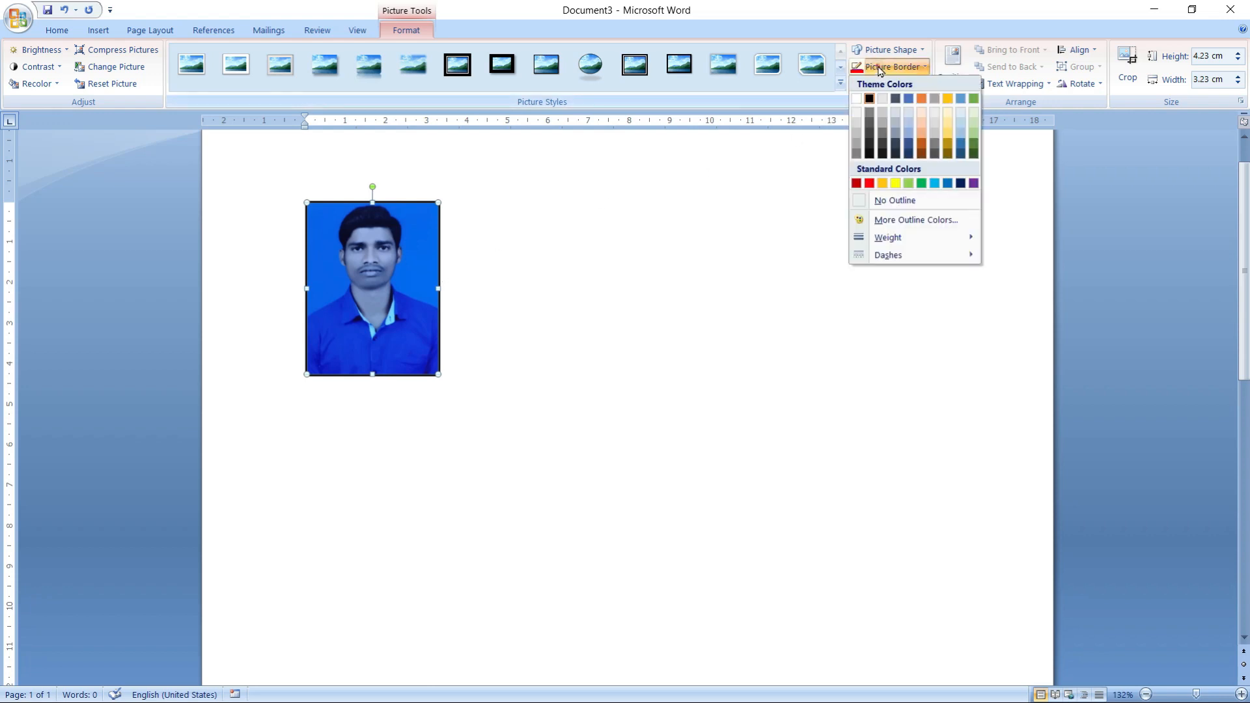
pyautogui.click(871, 184)
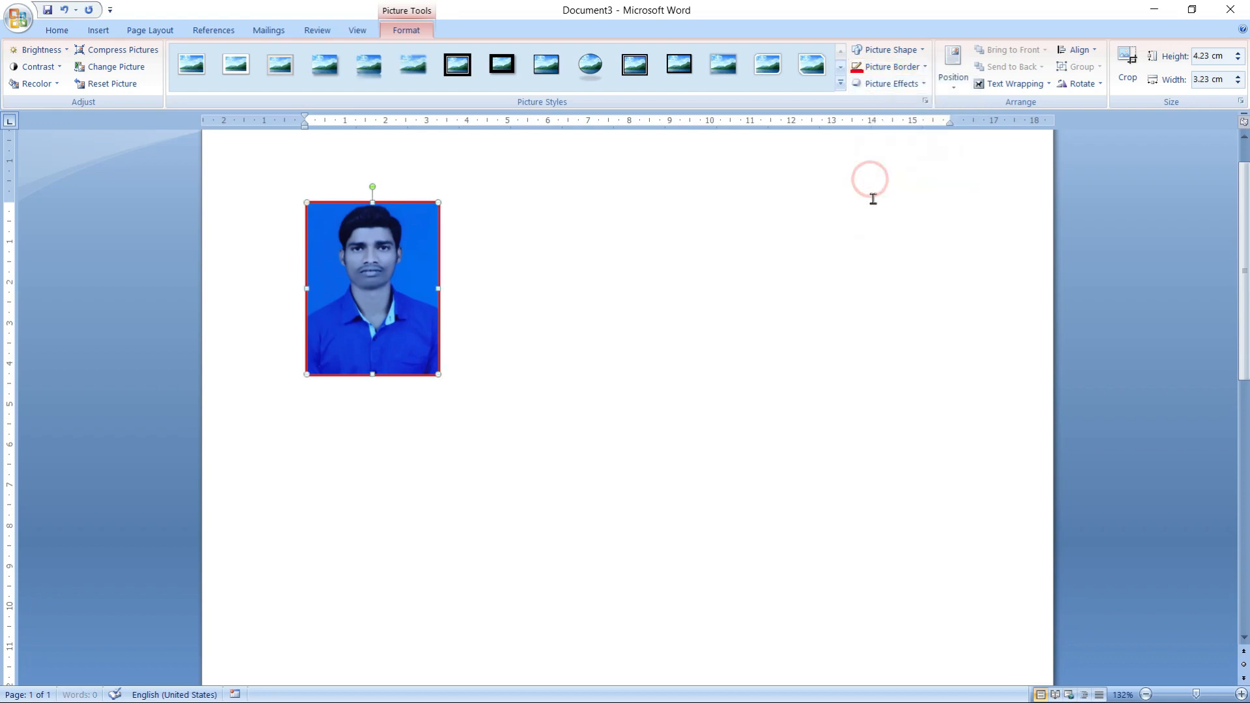
# Set the photo's text wrapping to In Front of Text and move it into the page's upper-left corner.
pyautogui.click(364, 321)
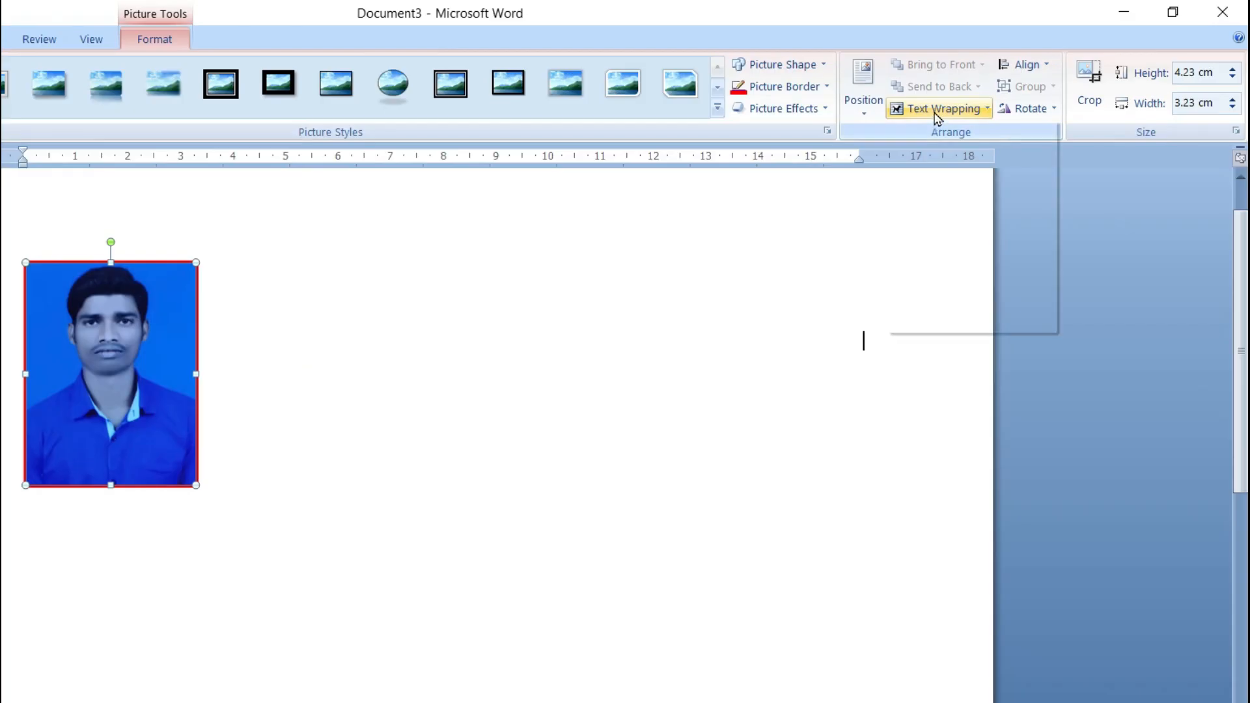
pyautogui.click(1011, 85)
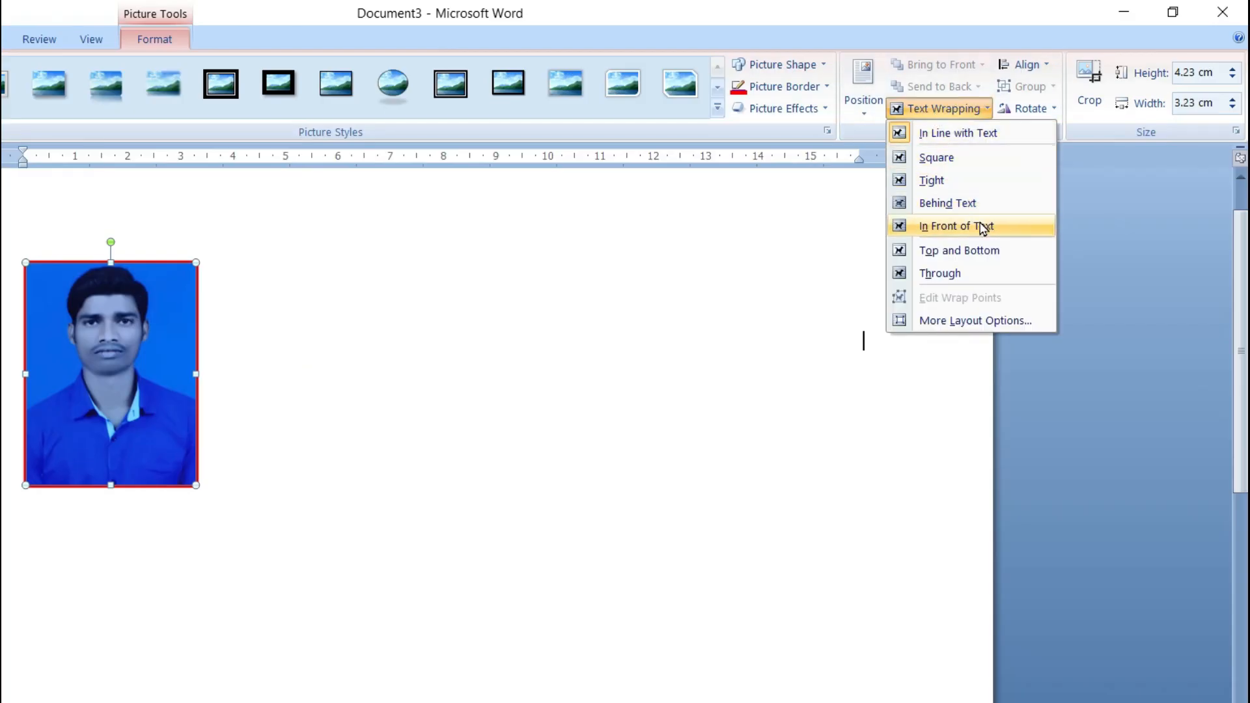
pyautogui.click(944, 228)
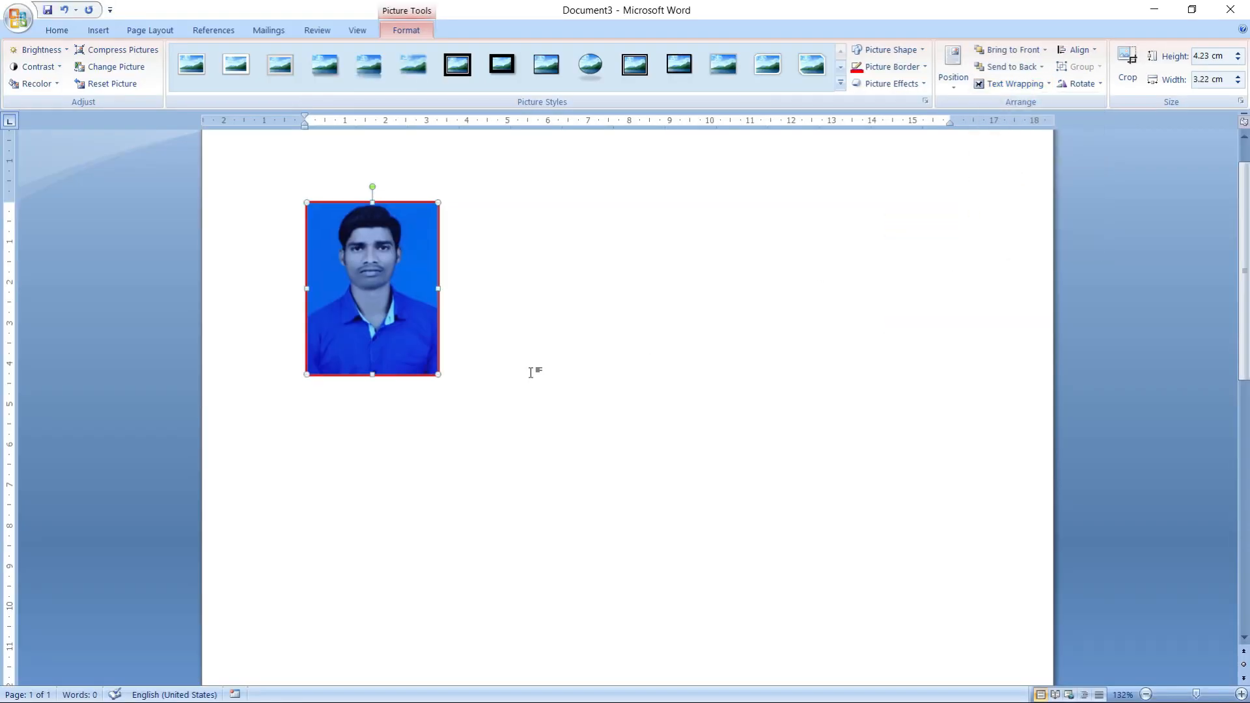
pyautogui.moveTo(389, 301); pyautogui.dragTo(303, 252)
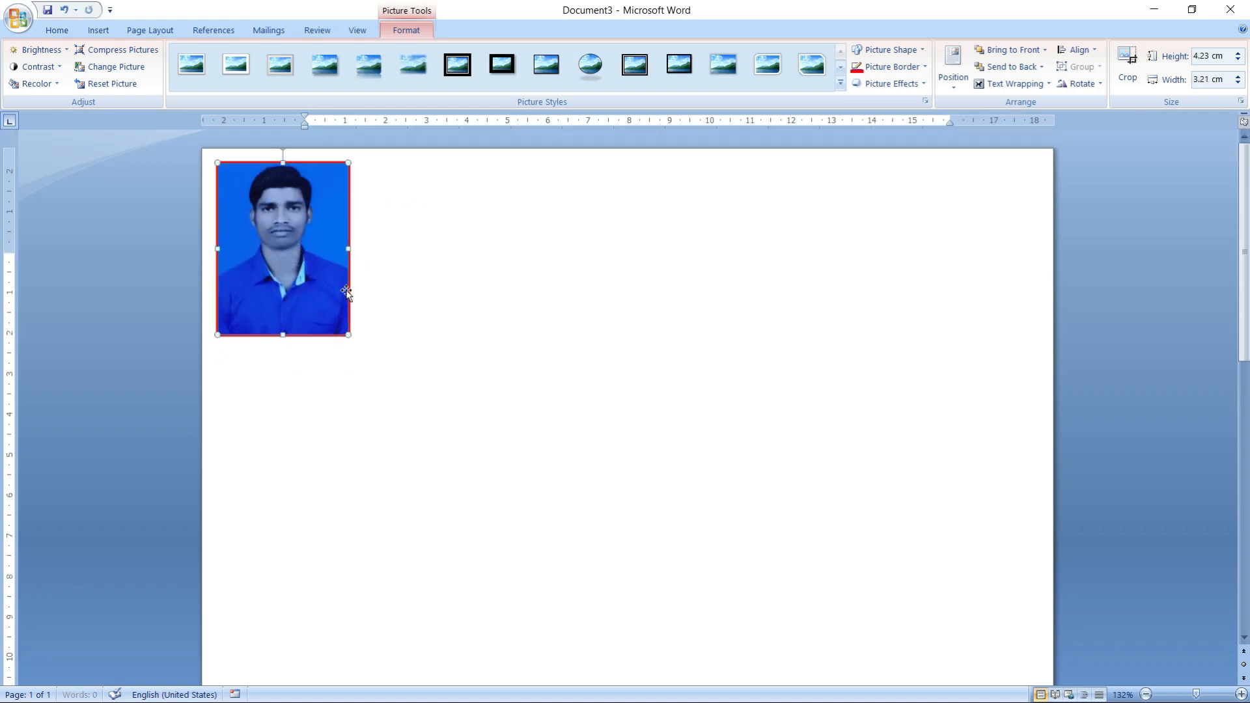
pyautogui.click(401, 304)
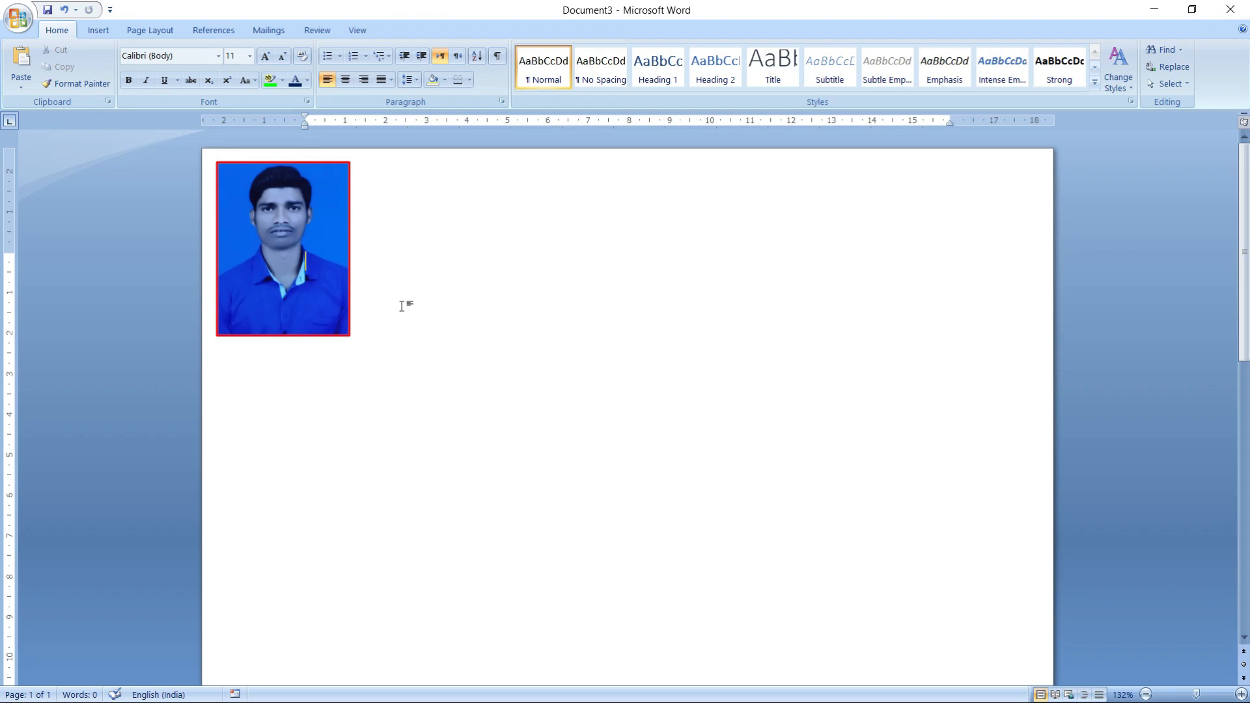
# Duplicate the bordered photo and place the copy directly to the right of the original, aligned in the same row.
pyautogui.click(299, 260)
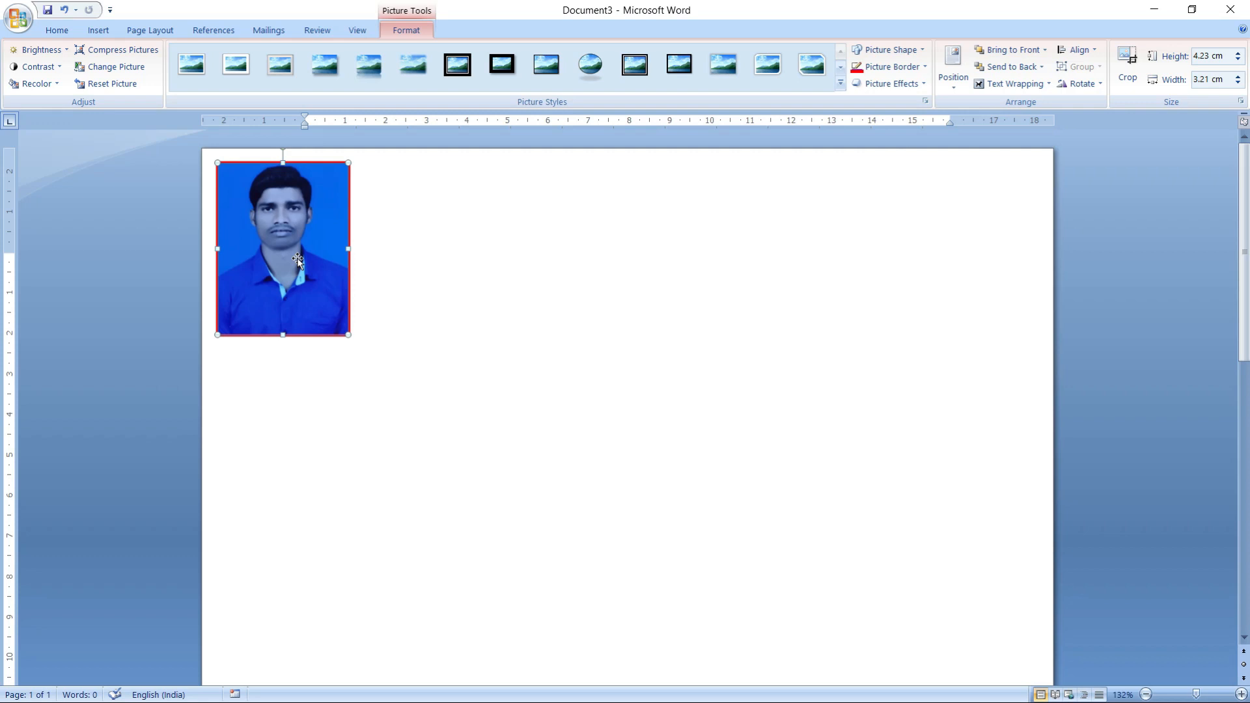
pyautogui.hotkey('ctrl', 'd')
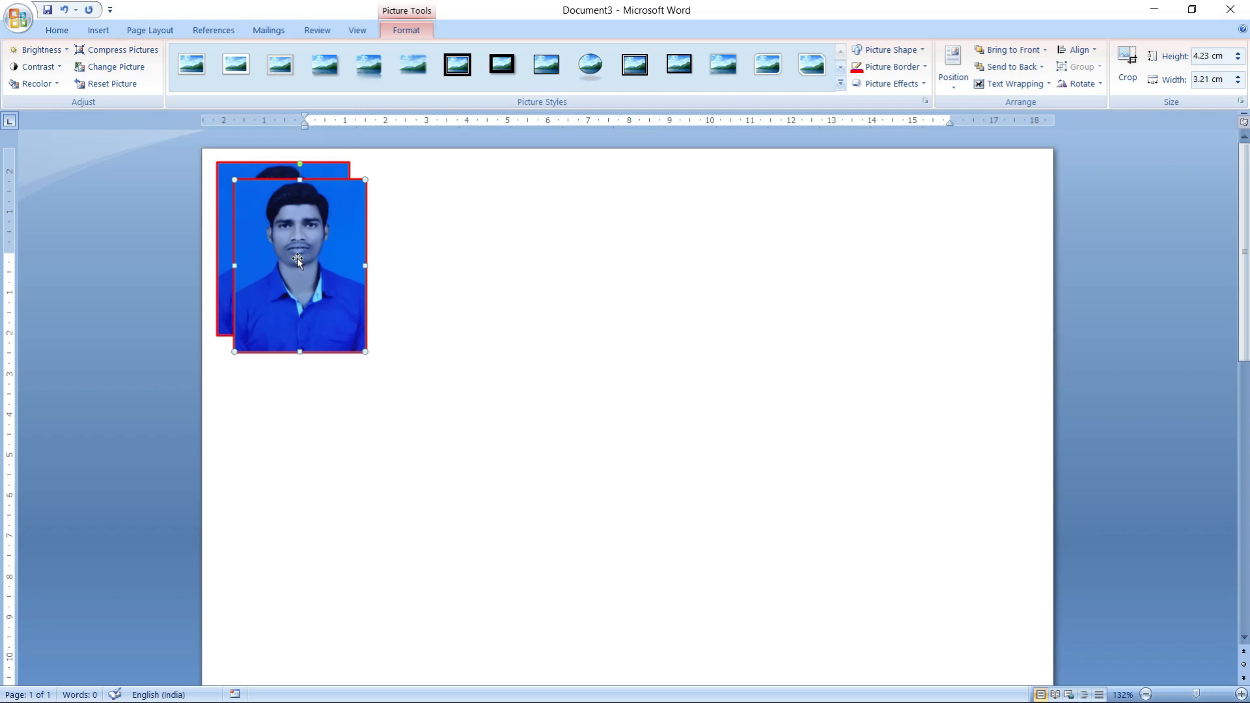
pyautogui.moveTo(298, 258); pyautogui.dragTo(422, 244)
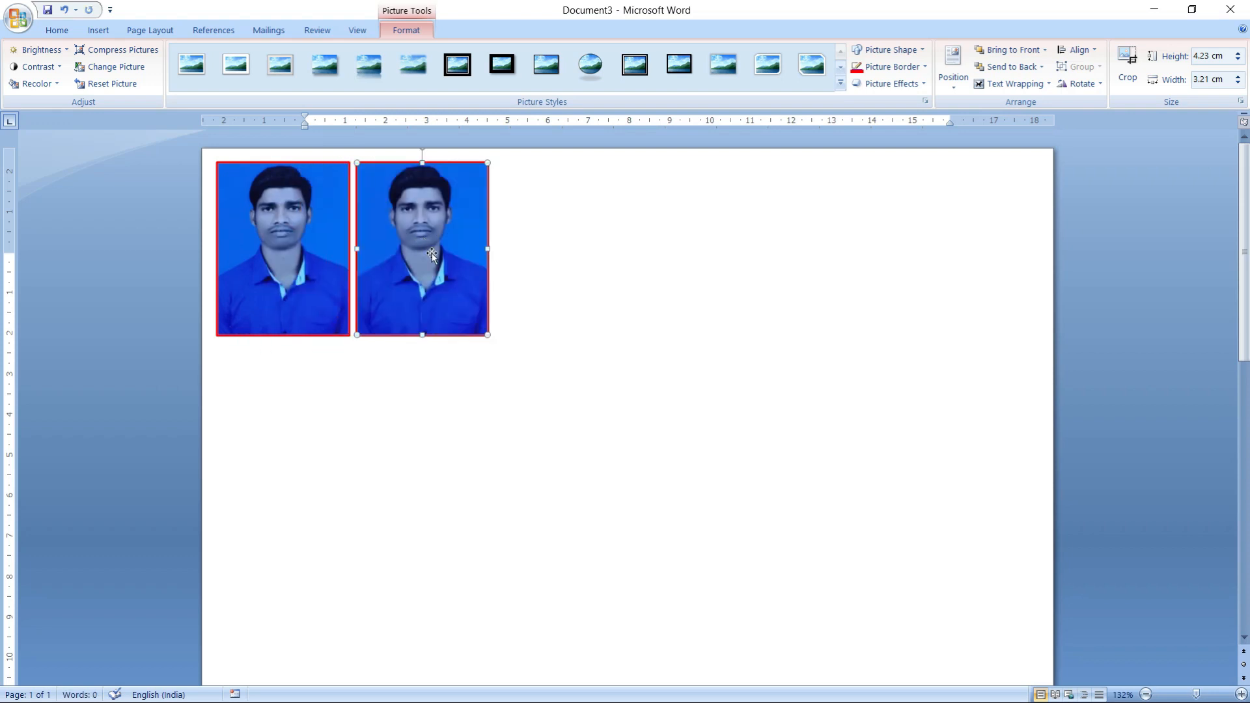
# Add three more copies of the bordered photo to the top row, evenly spaced and aligned, making five across.
pyautogui.hotkey('ctrl', 'd')
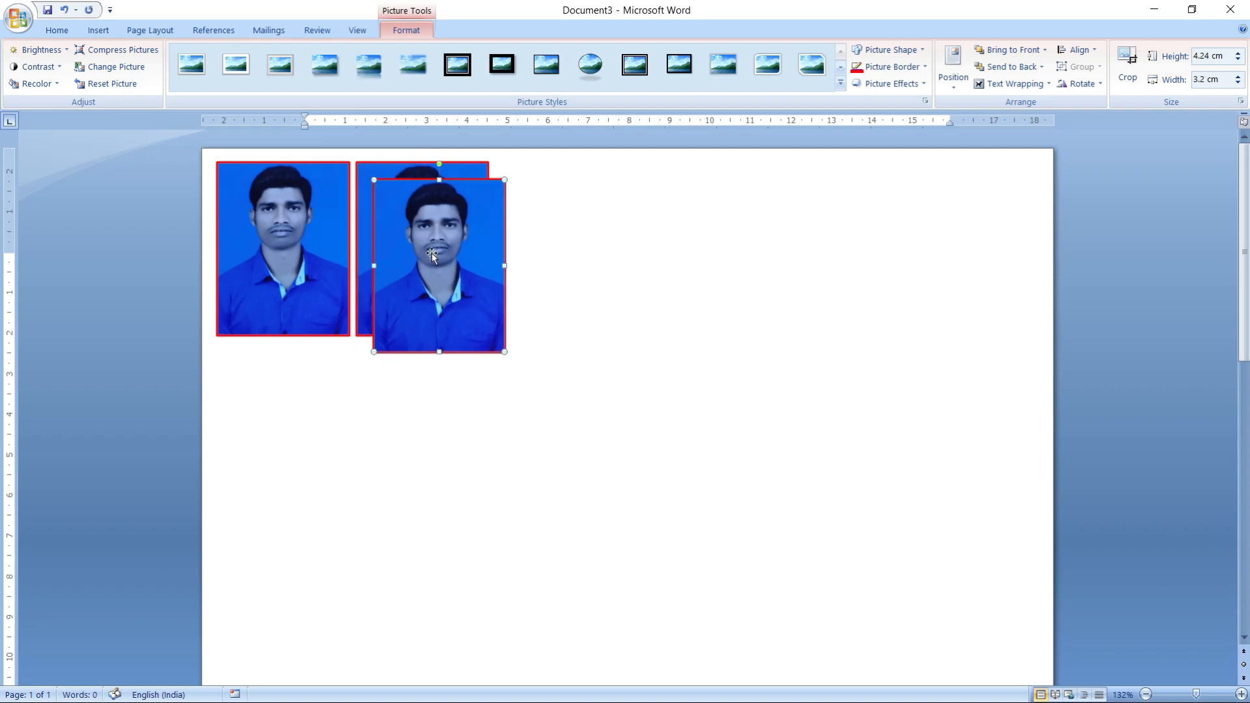
pyautogui.moveTo(449, 240); pyautogui.dragTo(553, 239)
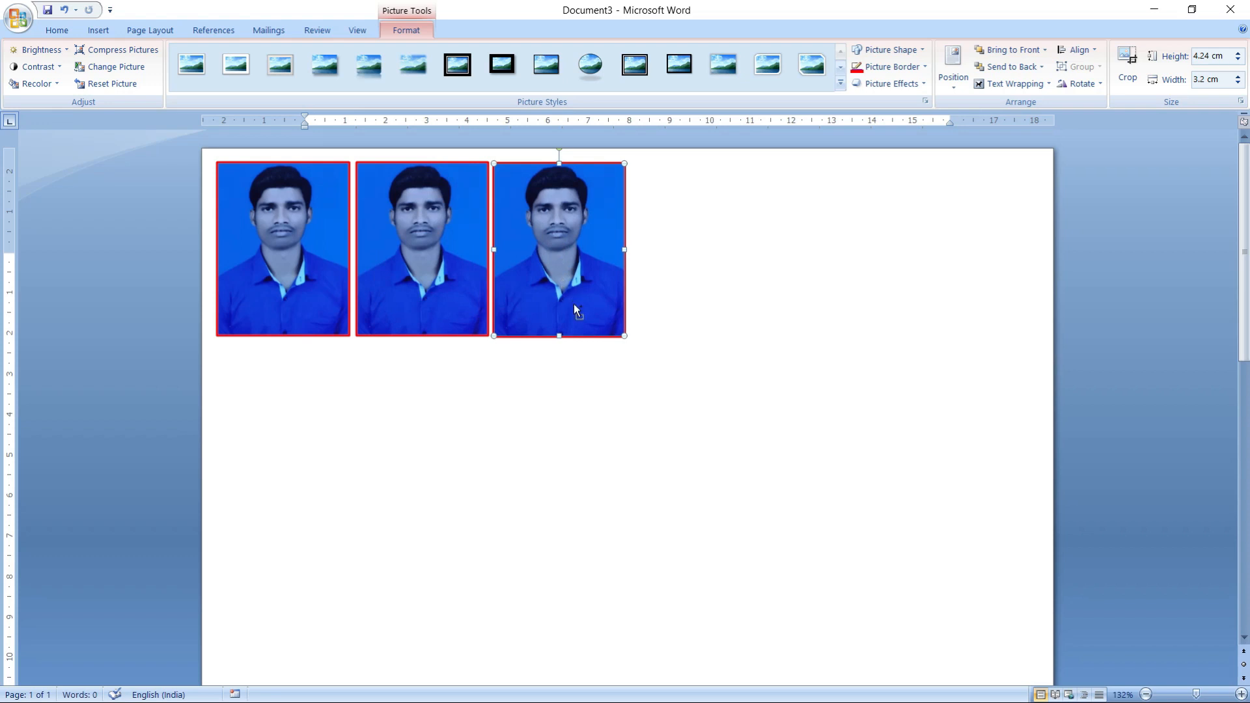
pyautogui.hotkey('ctrl', 'v')
pyautogui.moveTo(573, 303); pyautogui.dragTo(693, 290)
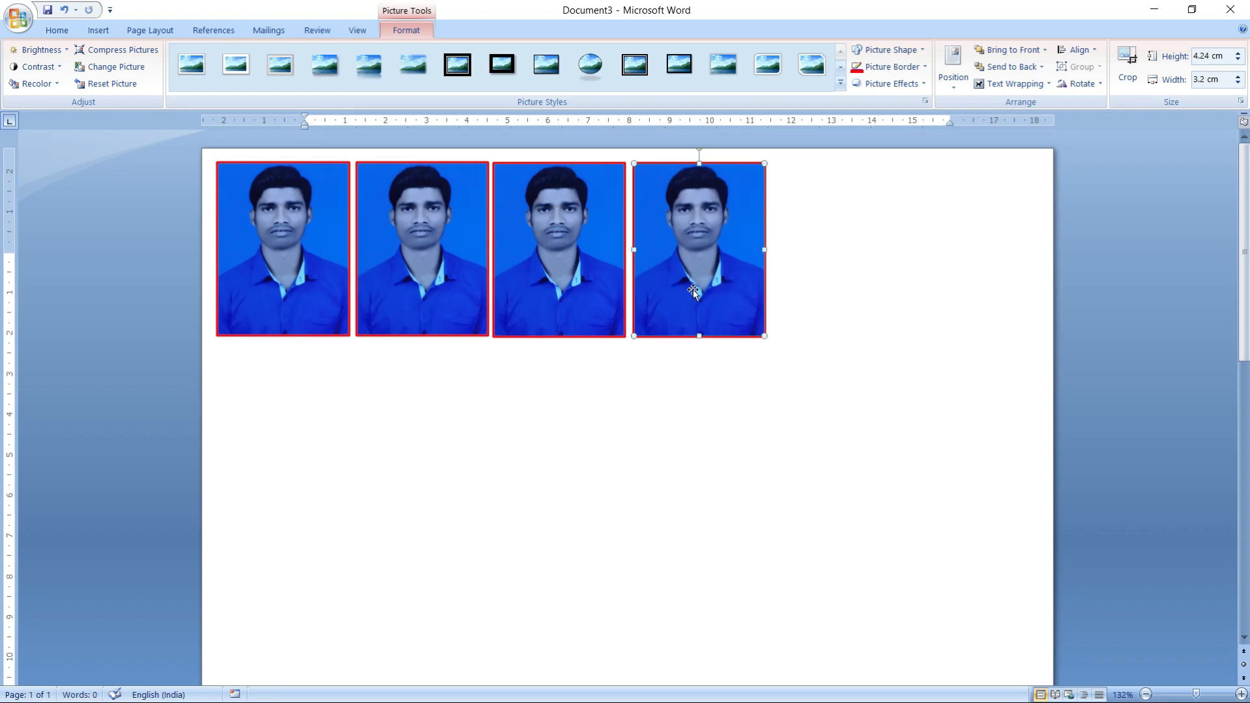
pyautogui.hotkey('ctrl', 'v')
pyautogui.moveTo(708, 292); pyautogui.dragTo(822, 289)
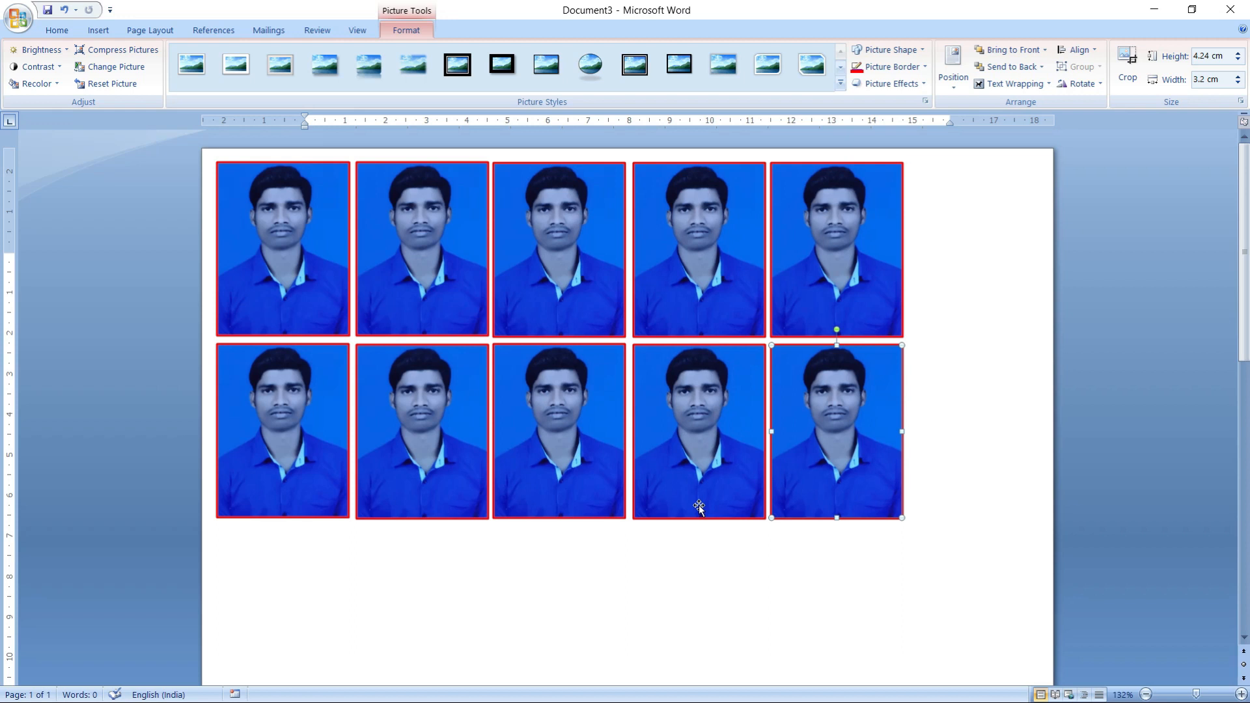
# Nudge the second and fourth photos of the top row slightly left to even out the gaps.
pyautogui.click(300, 292)
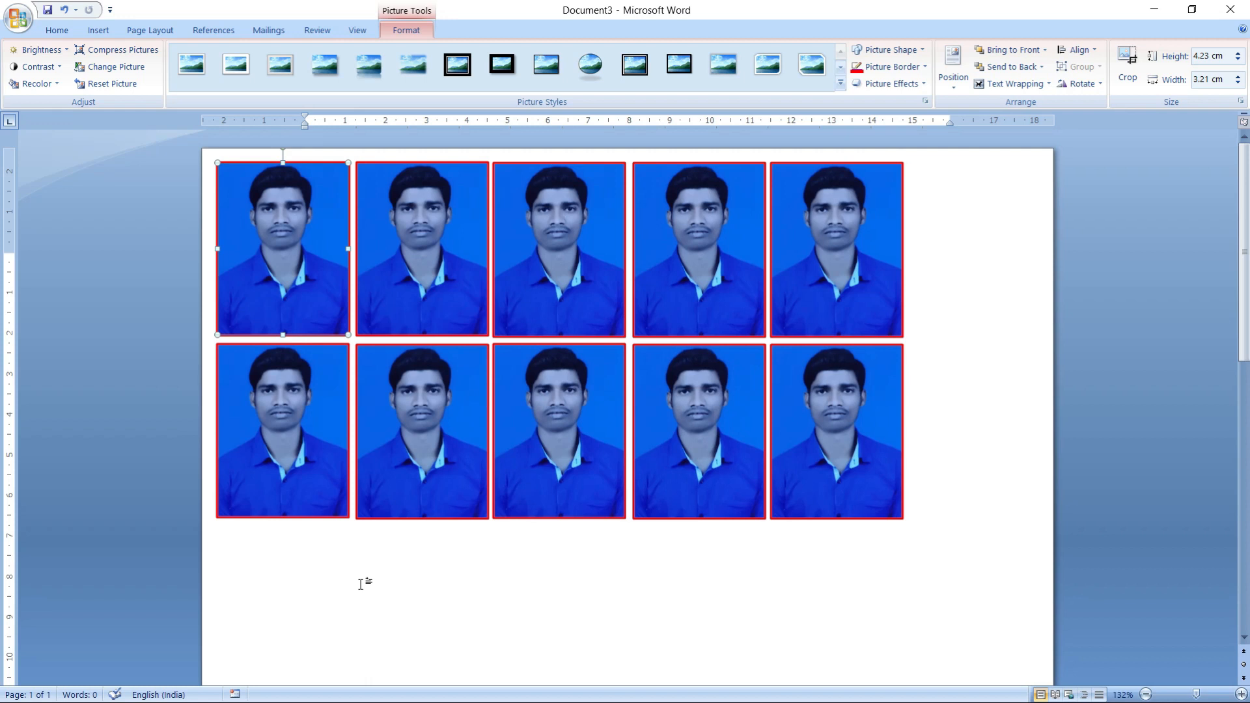
pyautogui.click(422, 293)
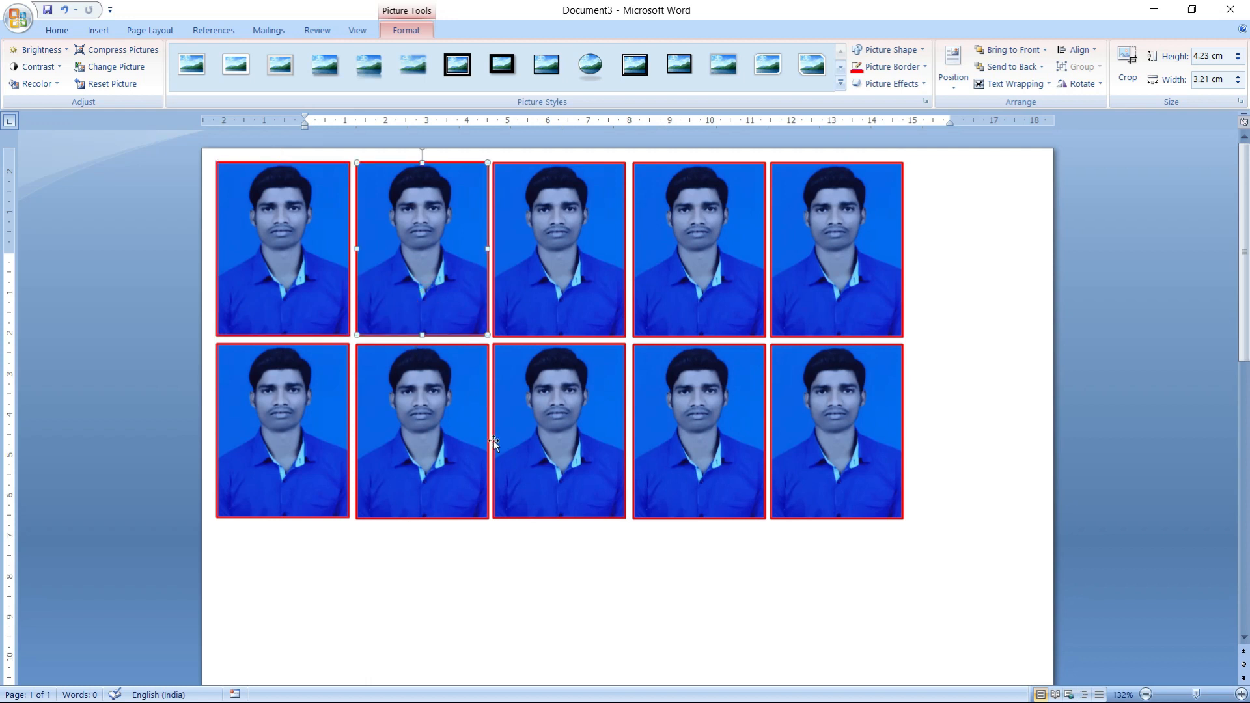
pyautogui.hotkey('ctrl', 'Left')
pyautogui.hotkey('ctrl', 'Left')
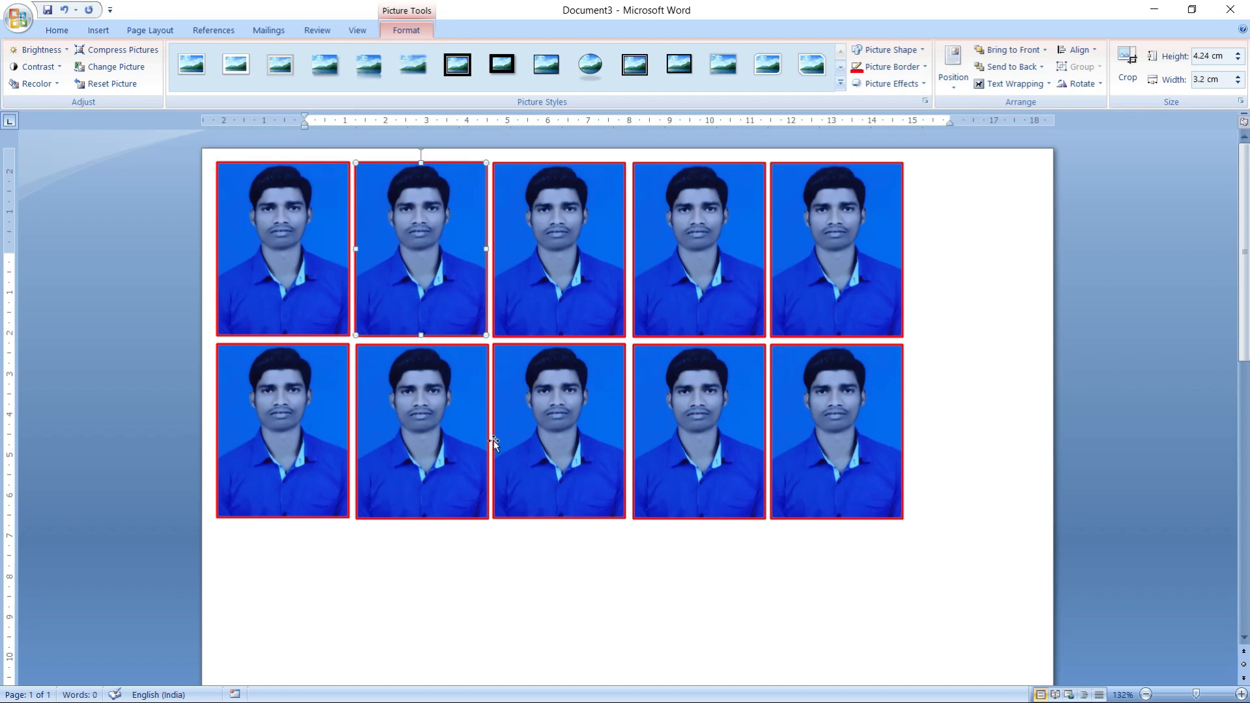
pyautogui.click(668, 272)
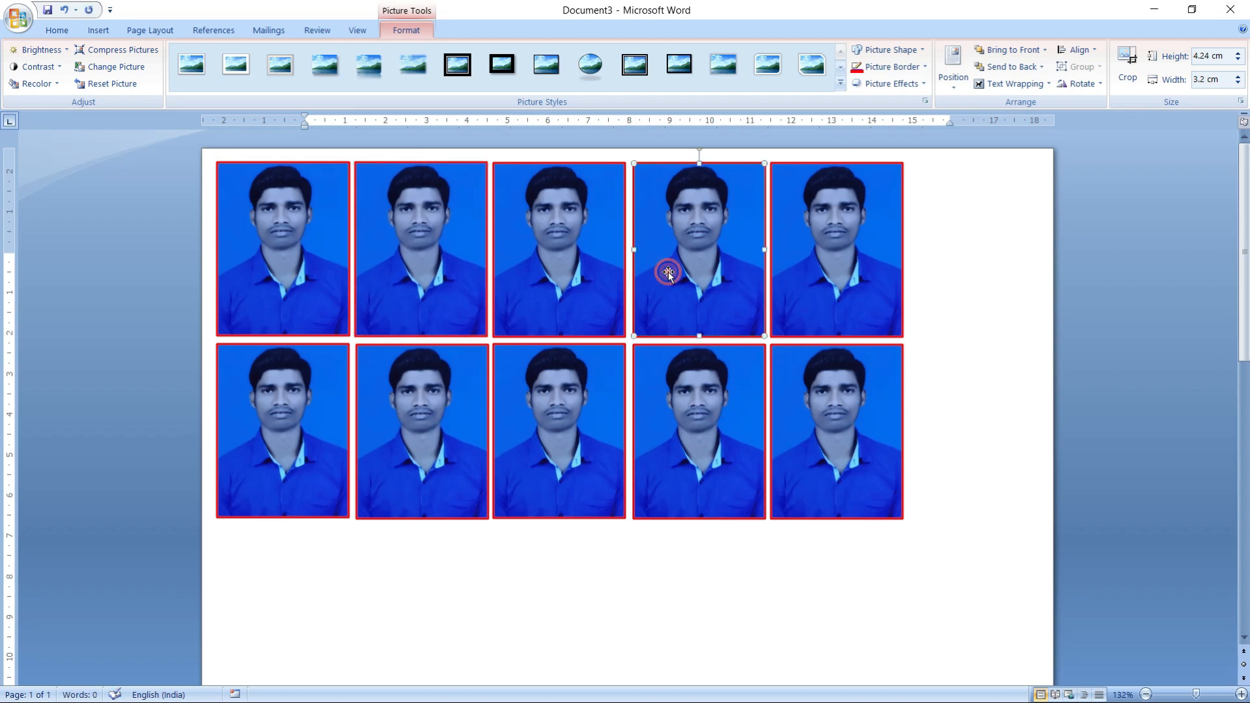
pyautogui.hotkey('ctrl', 'Left')
pyautogui.hotkey('ctrl', 'Left')
pyautogui.hotkey('ctrl', 'Left')
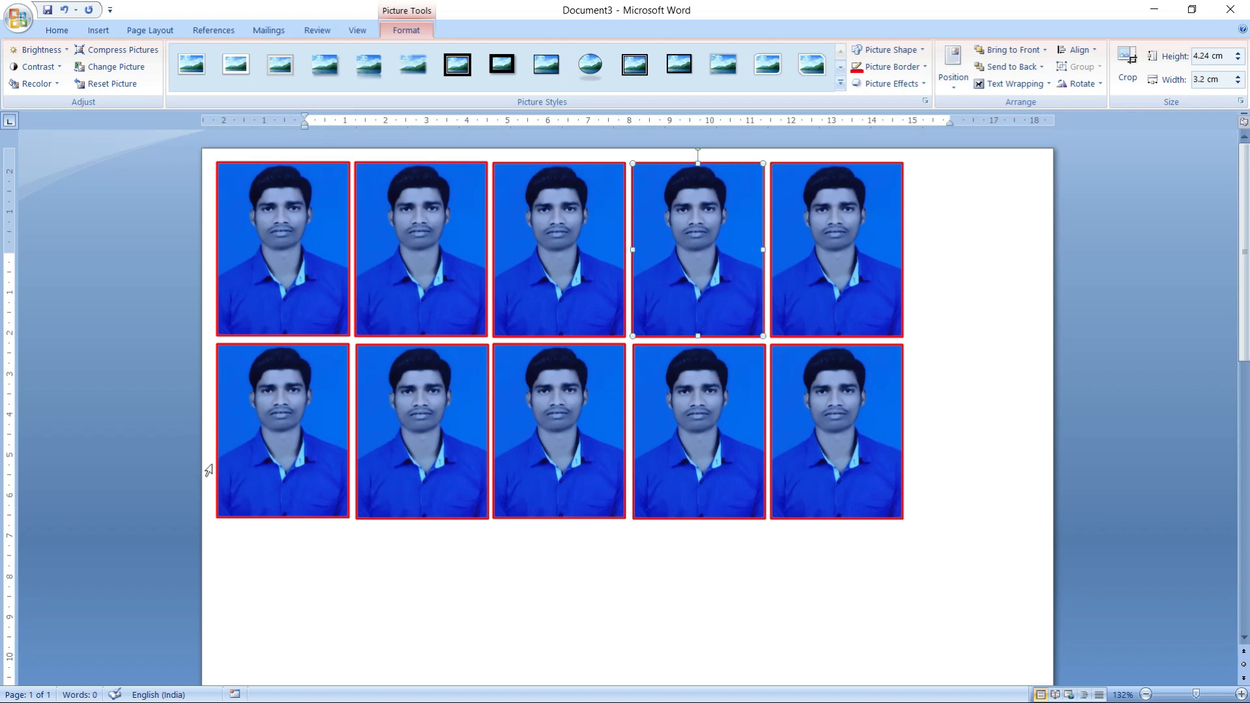
# Nudge the first and second photos of the second row slightly down and left to align them.
pyautogui.click(250, 450)
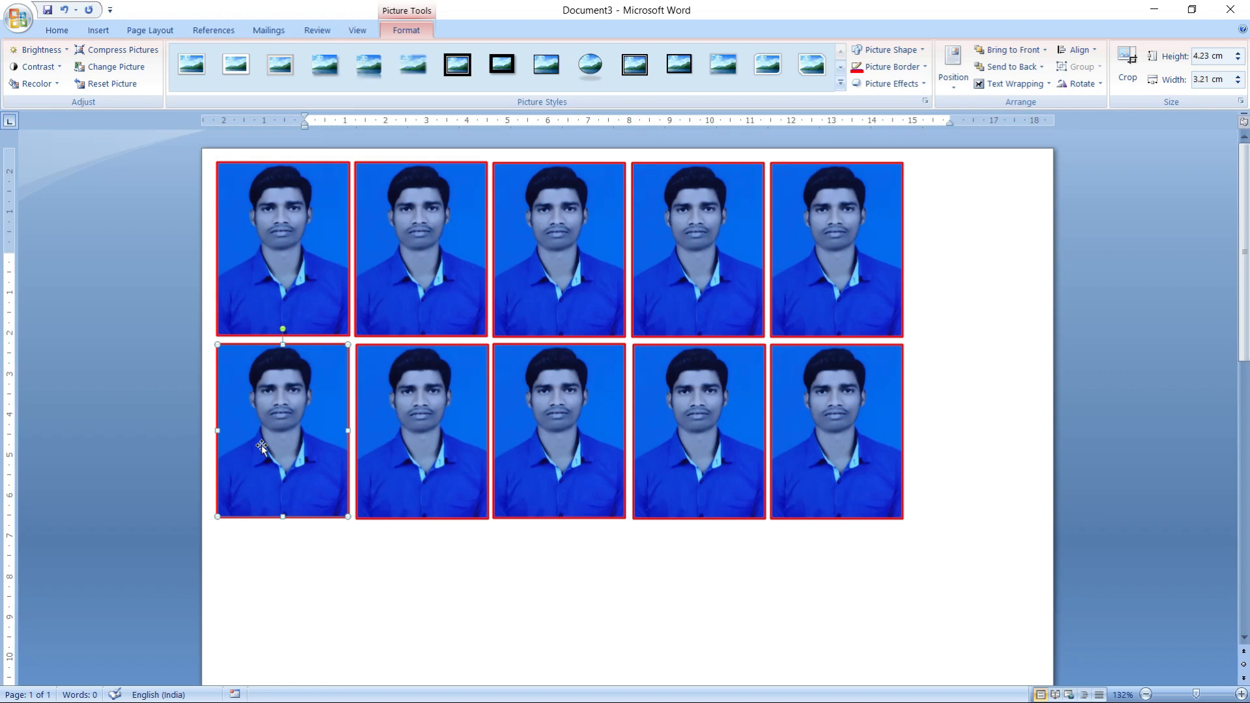
pyautogui.hotkey('ctrl', 'Down')
pyautogui.hotkey('ctrl', 'Left')
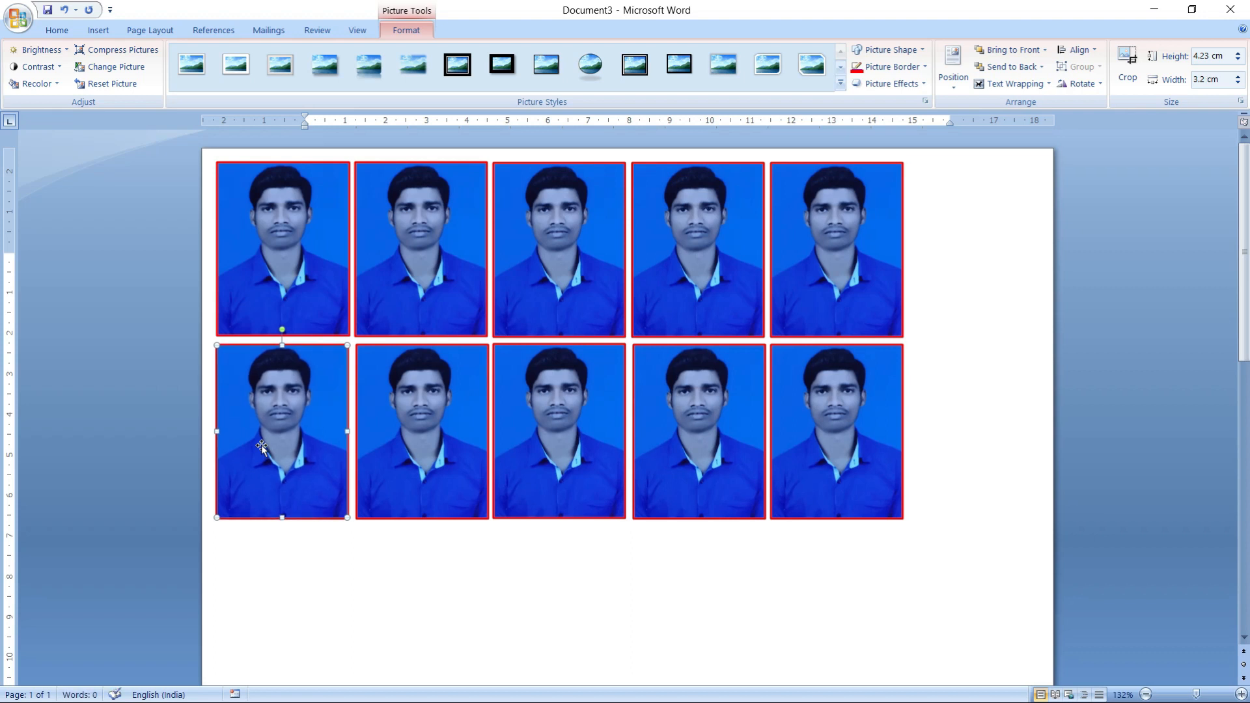
pyautogui.click(406, 417)
pyautogui.hotkey('ctrl', 'Left')
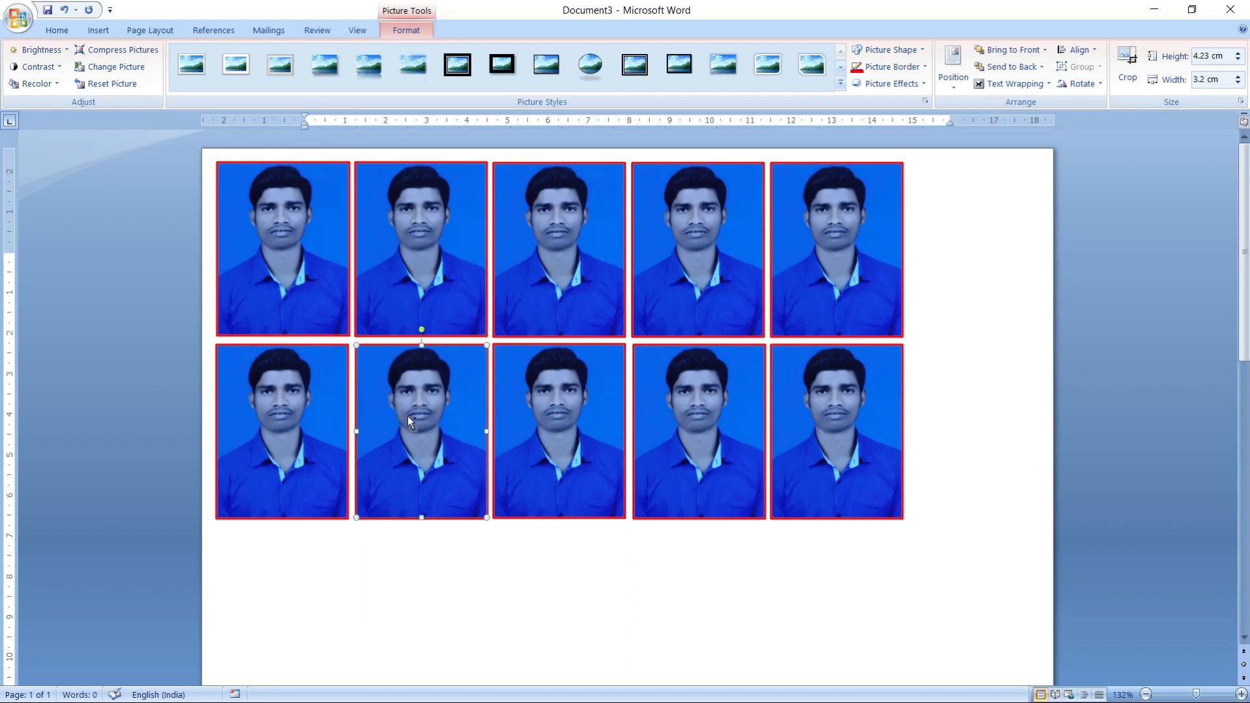
pyautogui.hotkey('ctrl', 'Down')
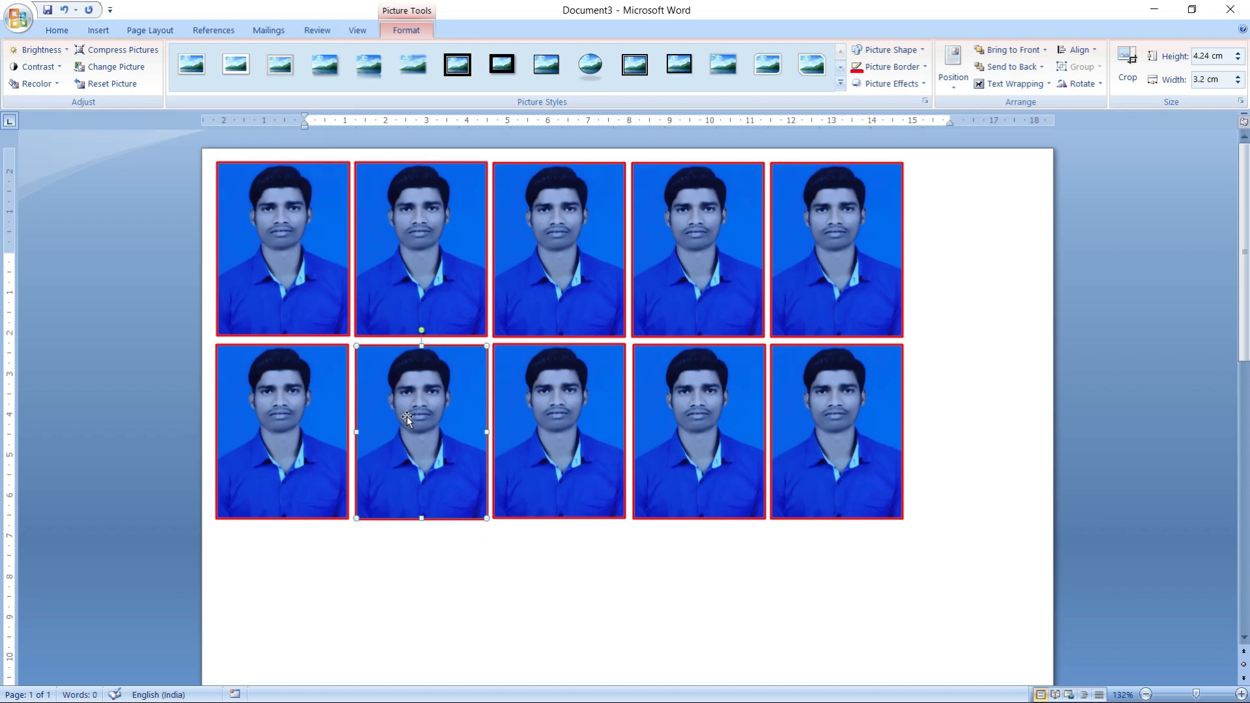
# Nudge the third photo of the second row slightly down and right to line it up with its neighbours.
pyautogui.click(531, 386)
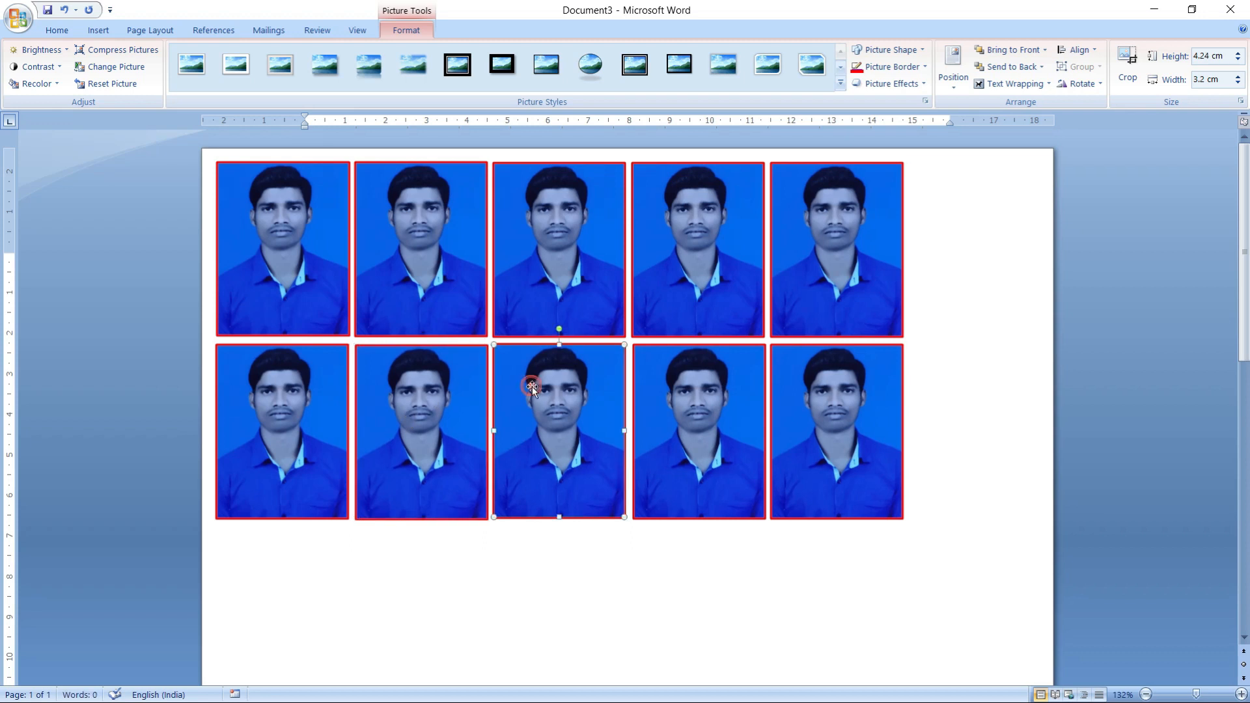
pyautogui.hotkey('ctrl', 'Down')
pyautogui.hotkey('ctrl', 'Down')
pyautogui.hotkey('ctrl', 'Down')
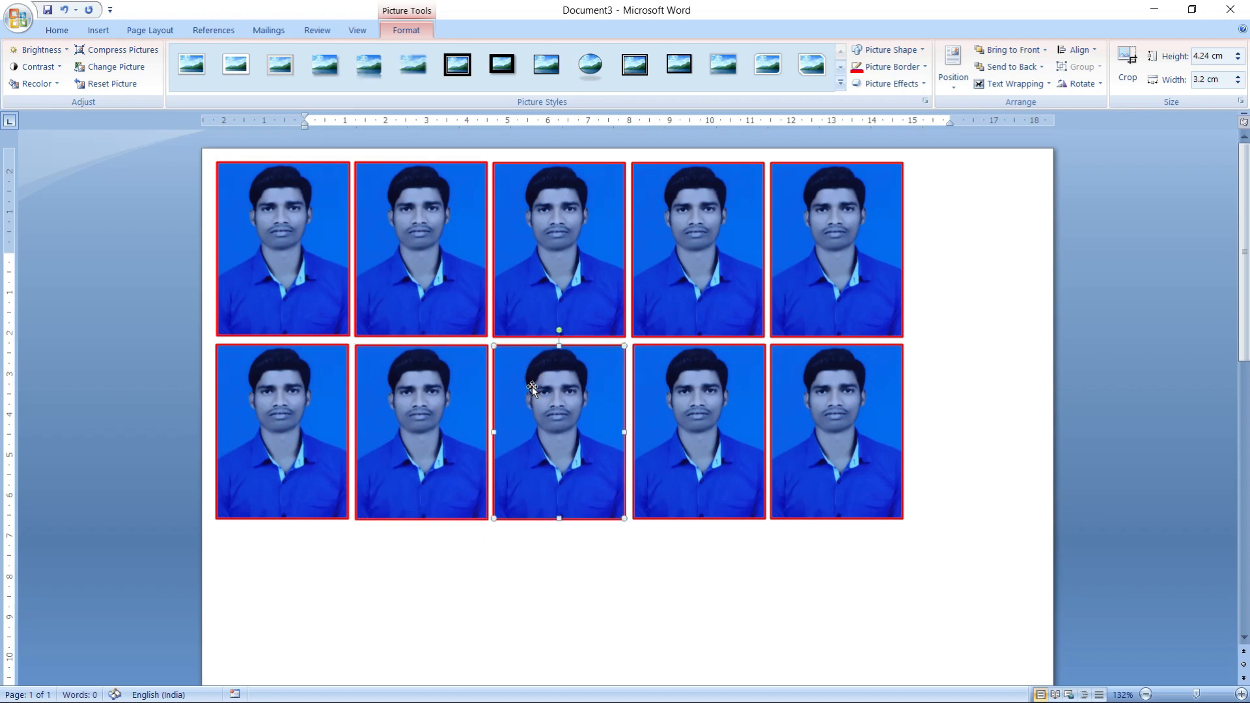
pyautogui.hotkey('ctrl', 'Right')
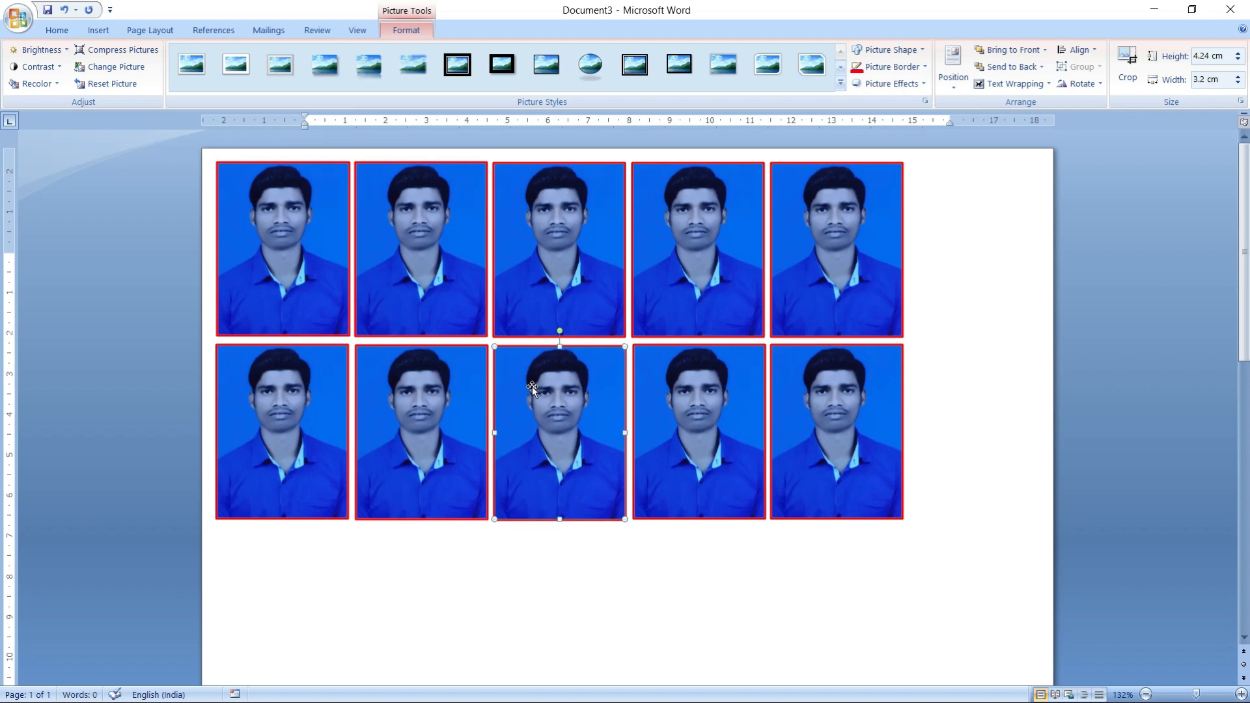